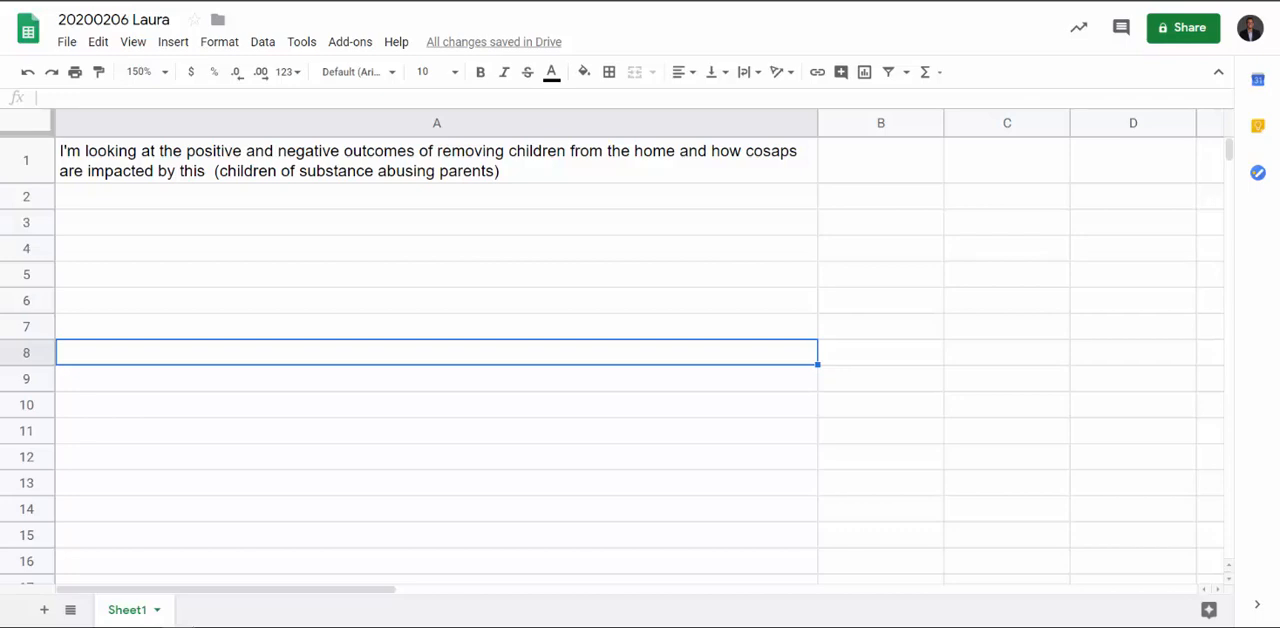
Undo the last change in the spreadsheet to restore the research question in cell A4
key(ctrl+z)
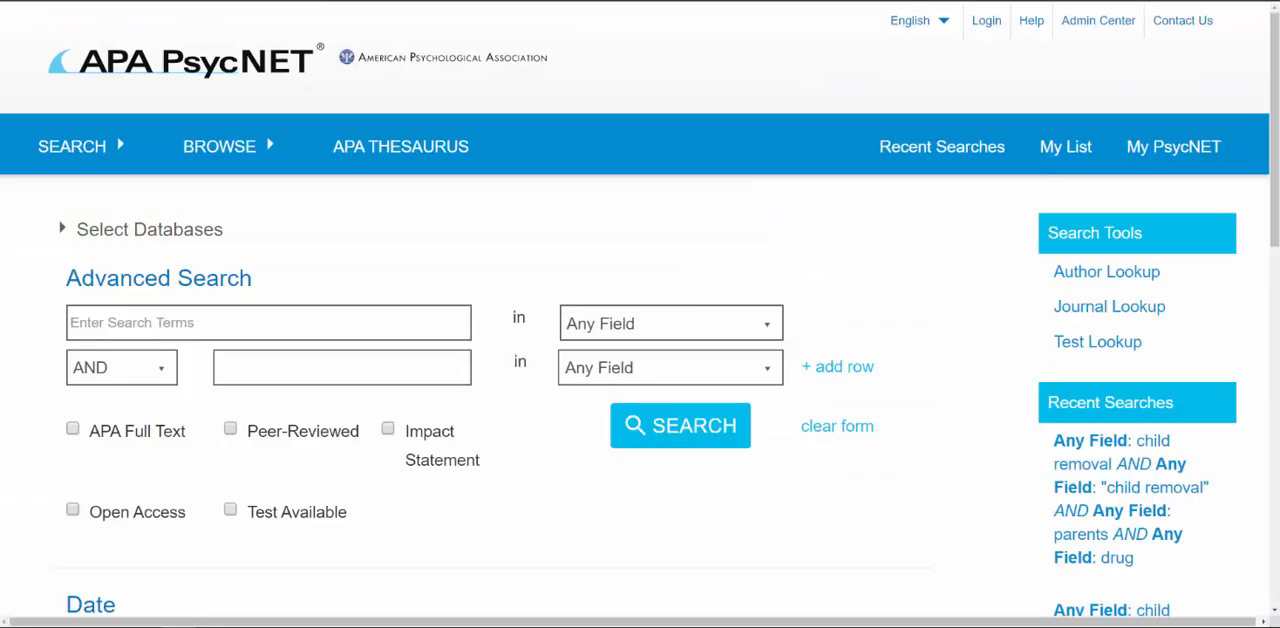
Switch to APA PsycNET and run an advanced search for child removal in any field
click(215, 323)
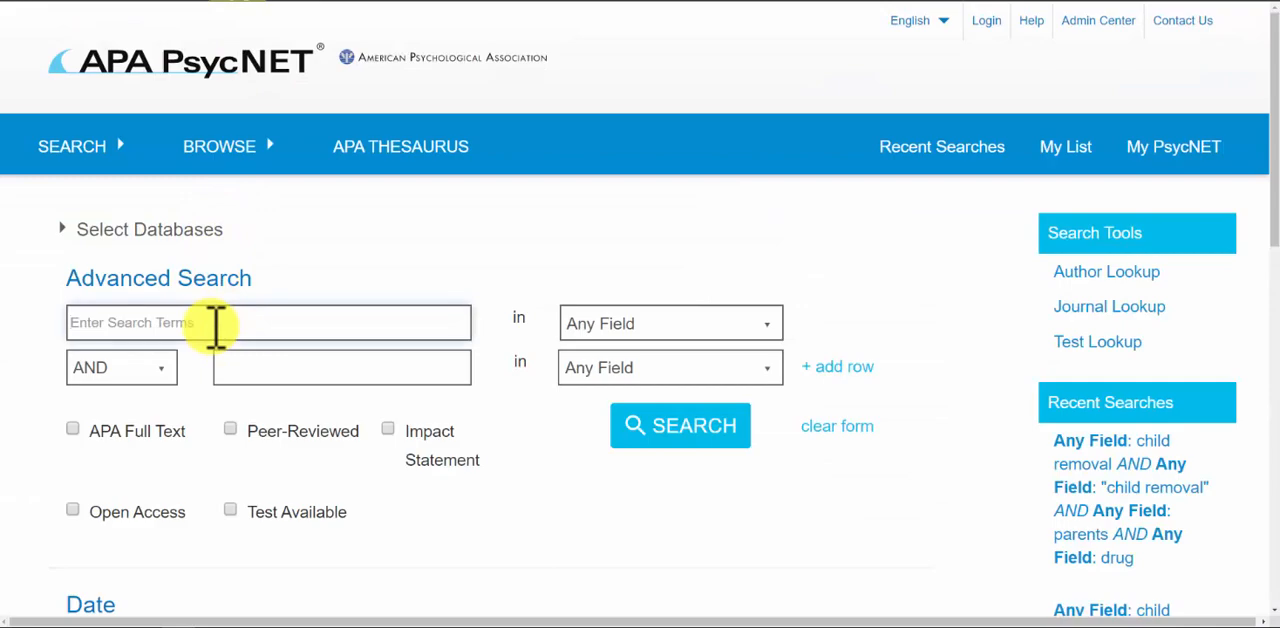
text(child remov)
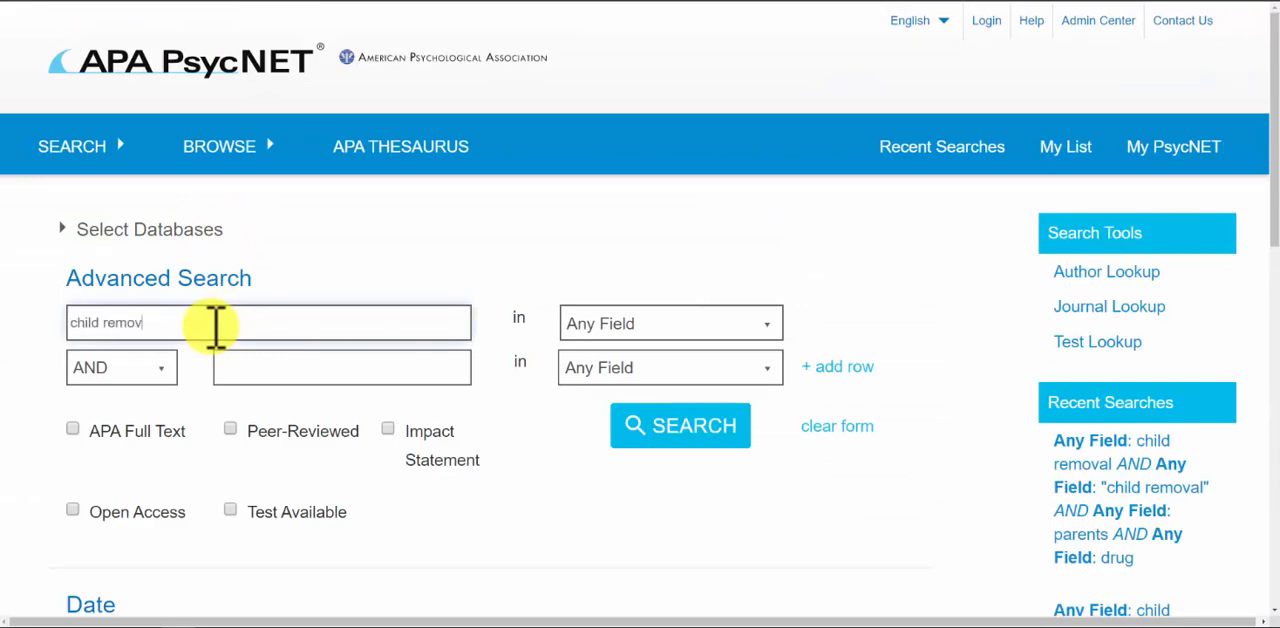
text(al)
key(Return)
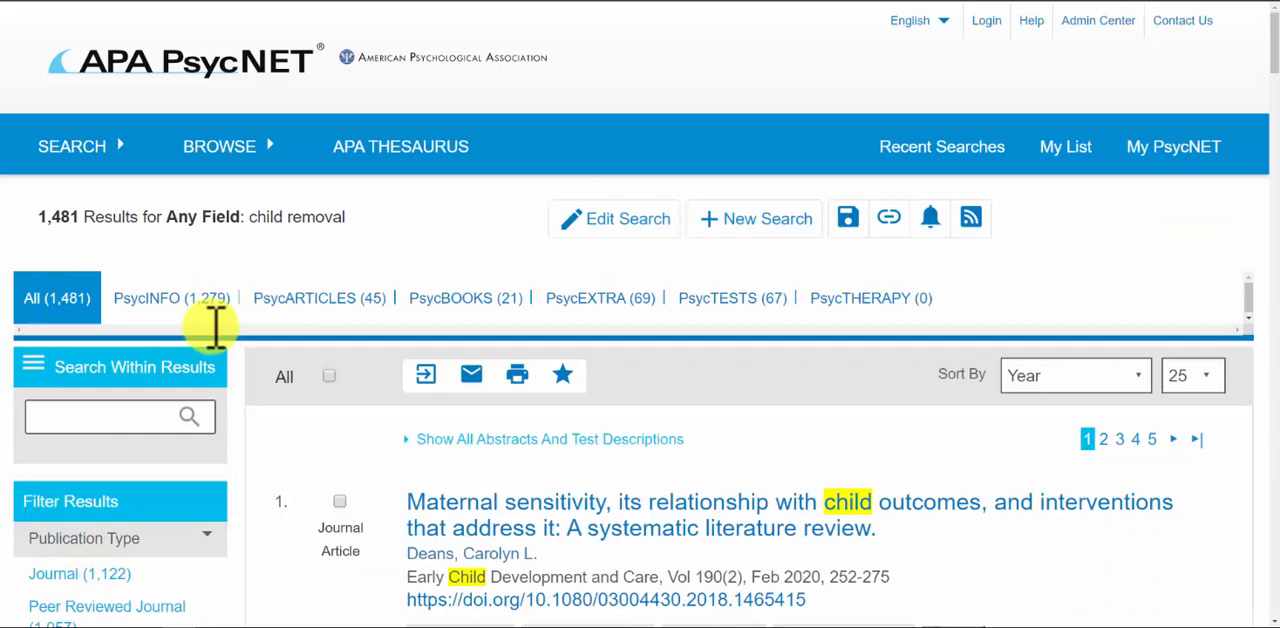
Search within the results for the exact phrase "child removal" in quotation marks
click(106, 420)
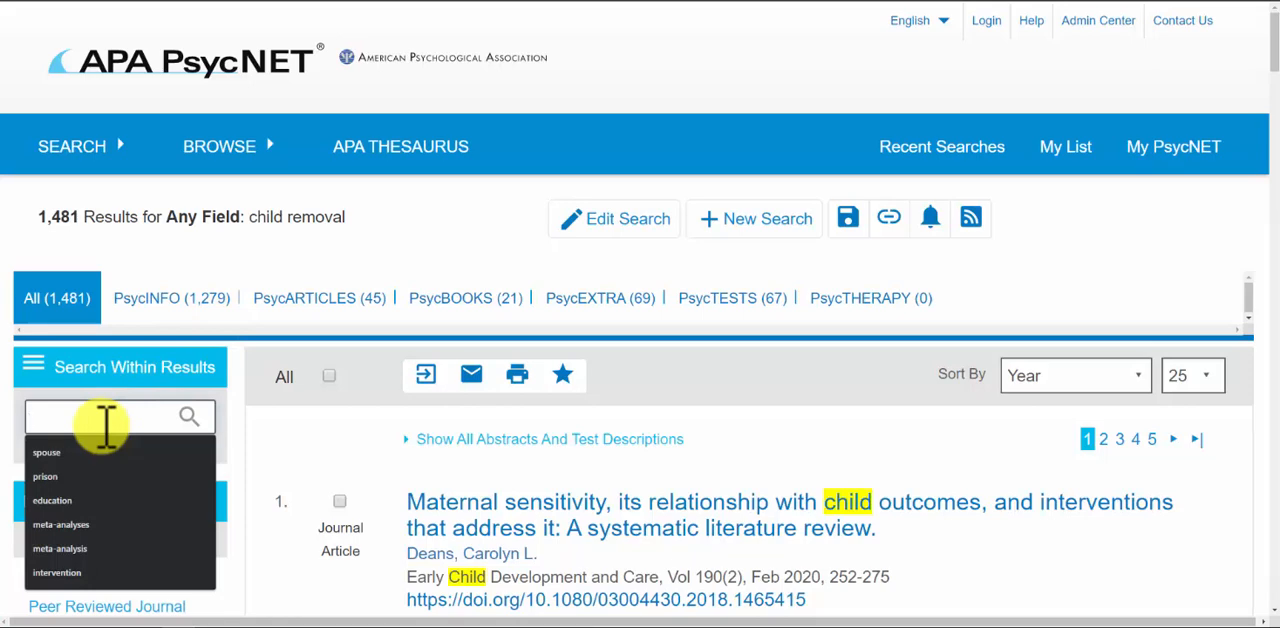
text("c)
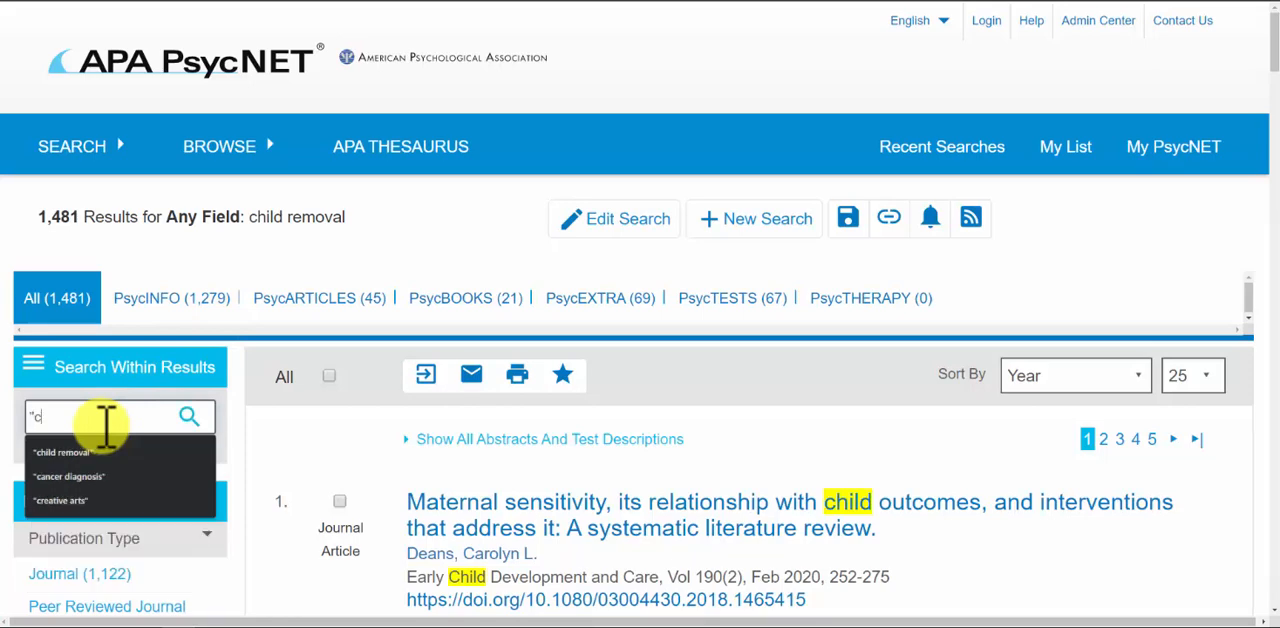
text(hild removal)
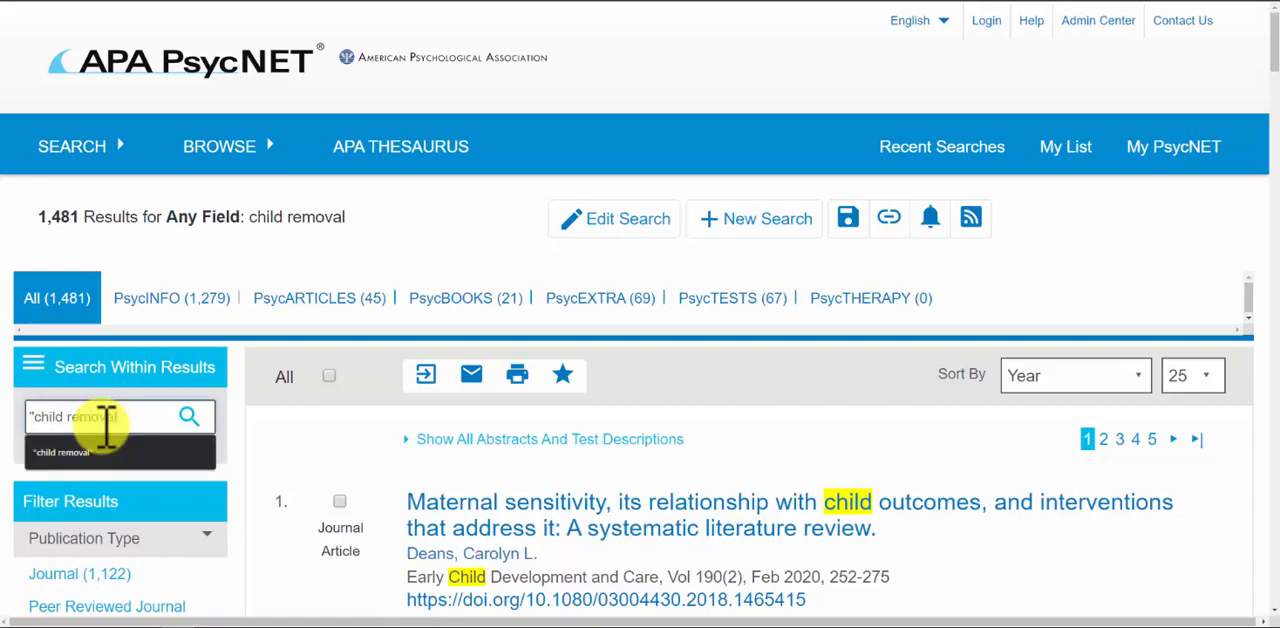
key(Return)
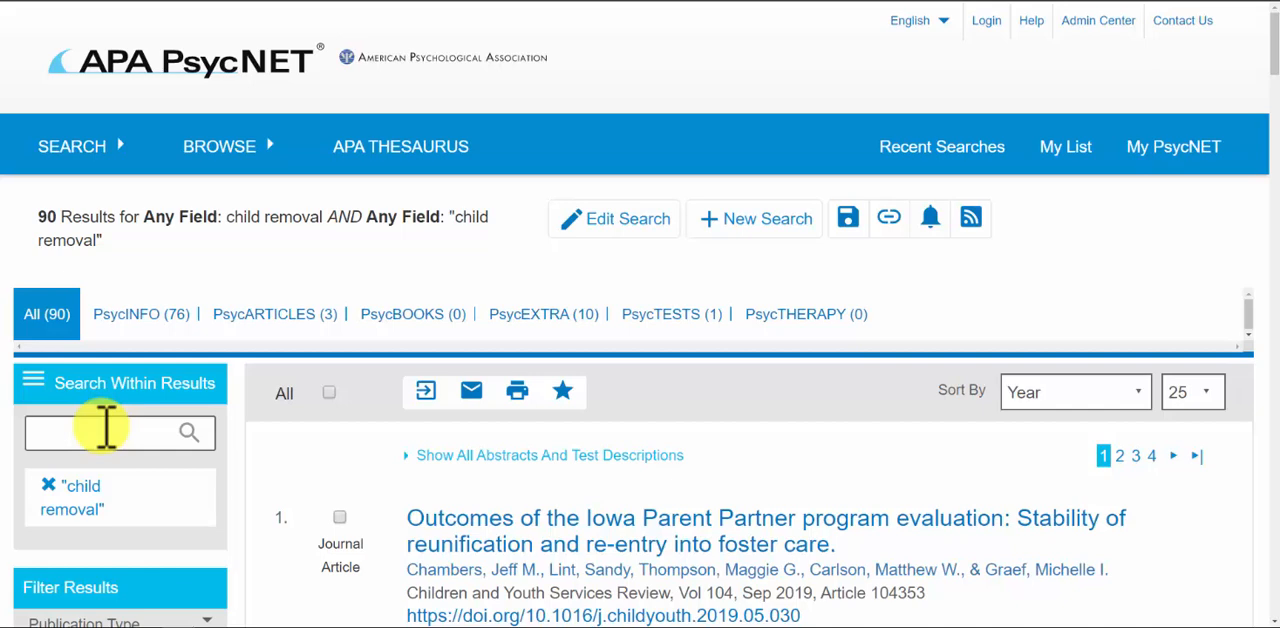
Narrow the search results further with the term parents and then with the term drug
click(106, 428)
text(pa)
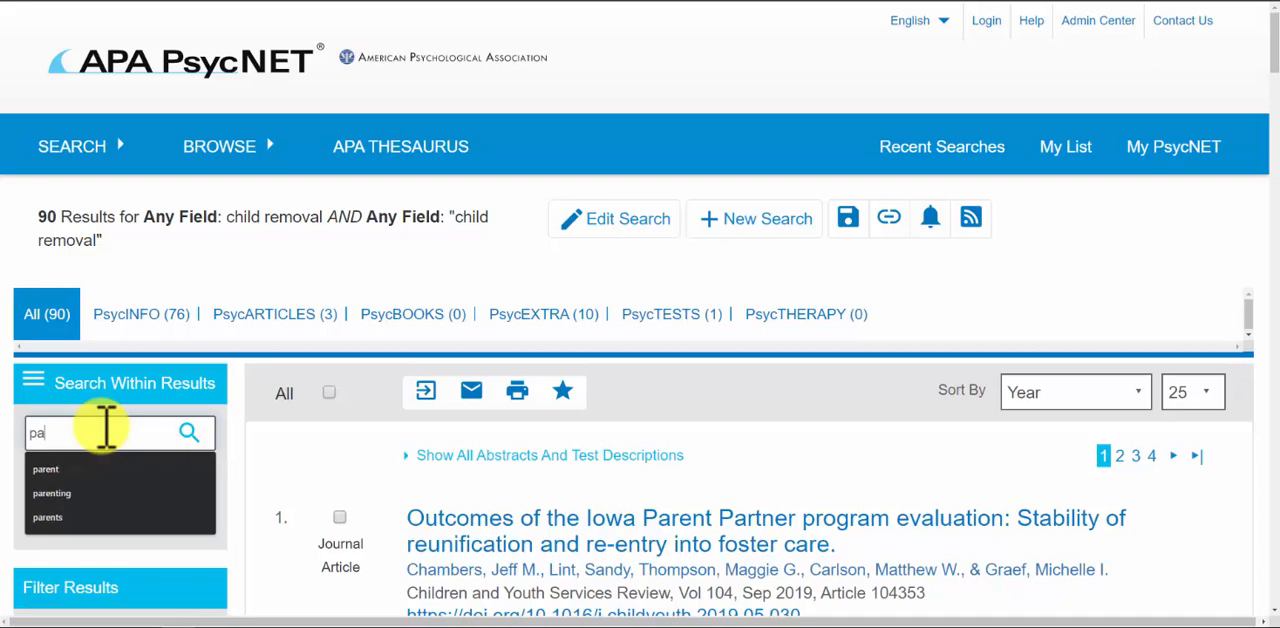
text(rents)
key(Return)
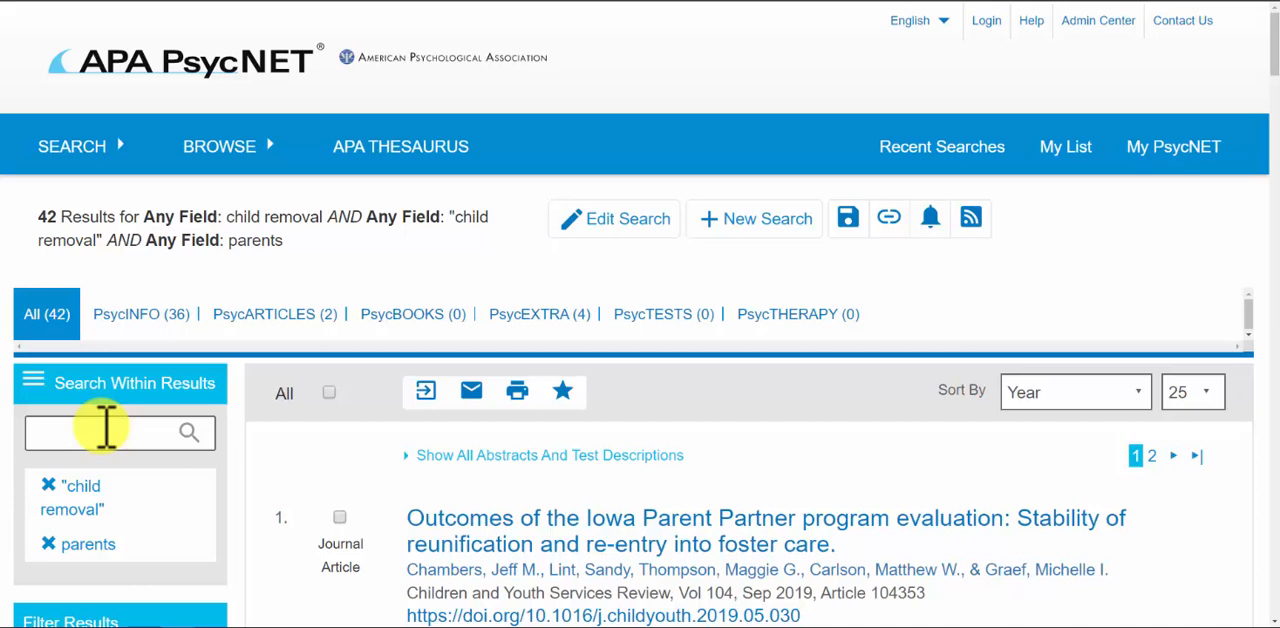
click(106, 432)
text(drug)
key(Return)
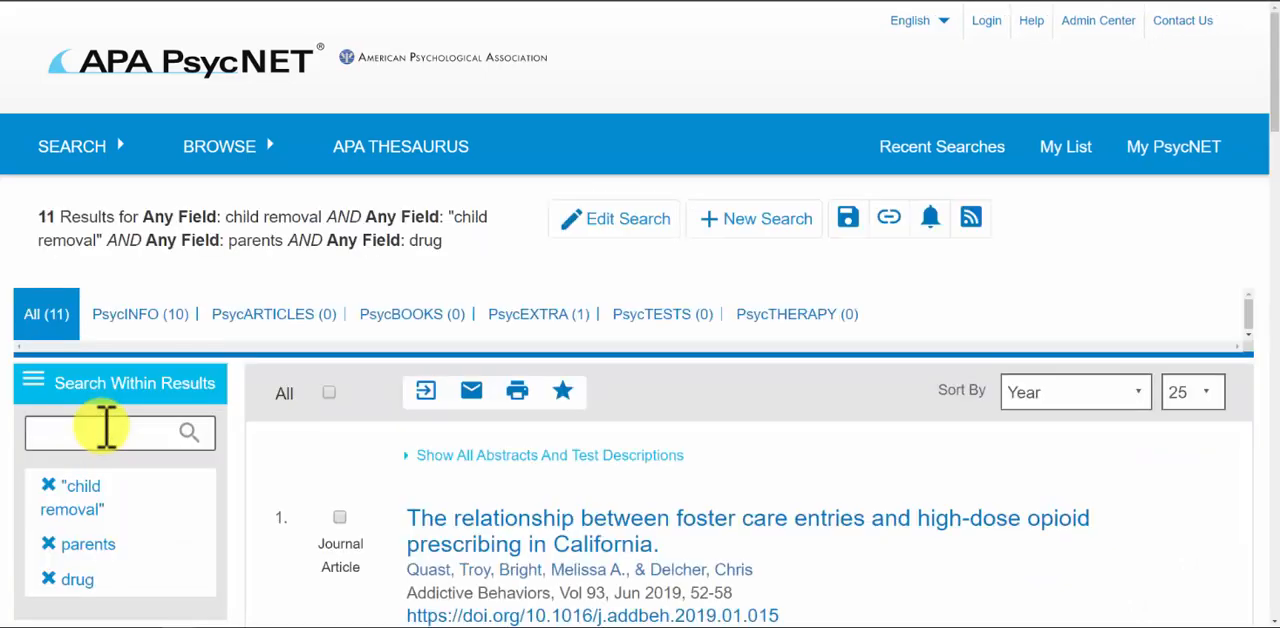
Examine the titles in the narrowed result list for relevance to child removal and parental drug use
scroll(666, 514, down, 2)
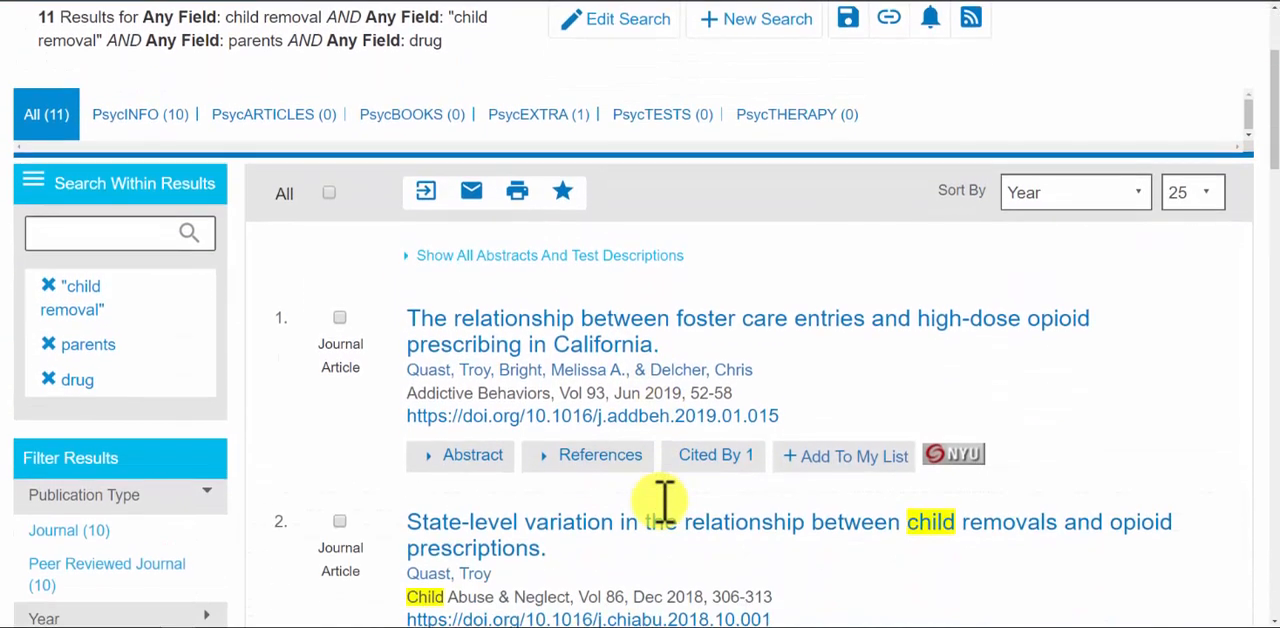
scroll(663, 497, down, 2)
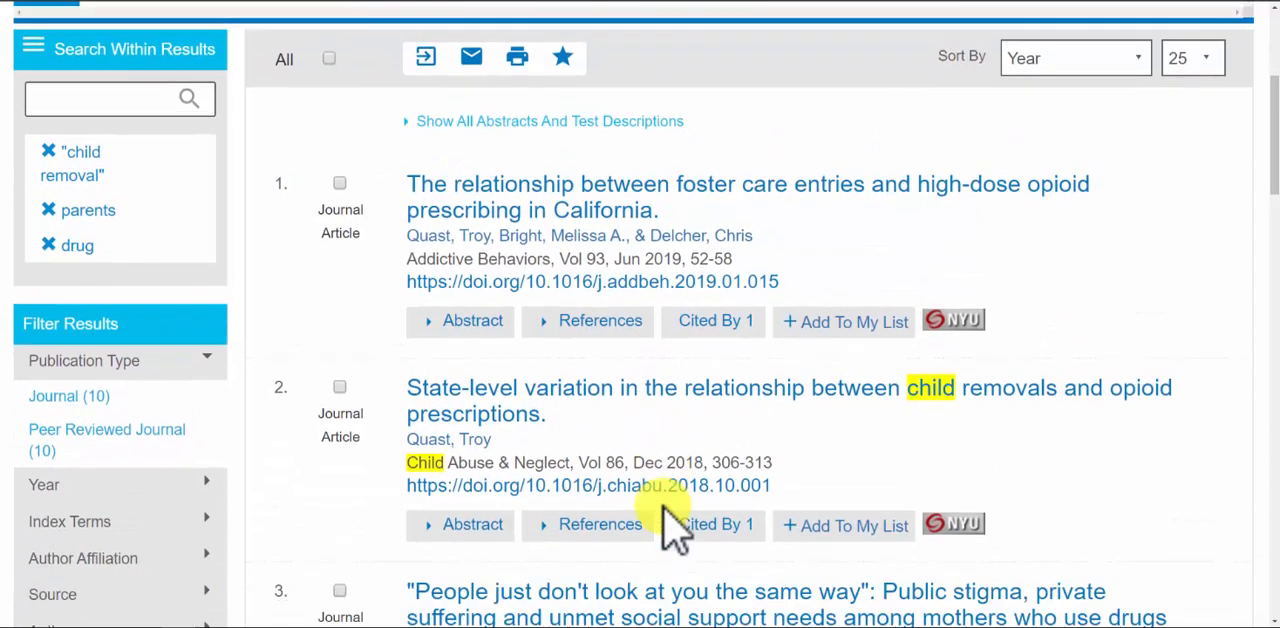
scroll(668, 520, down, 1)
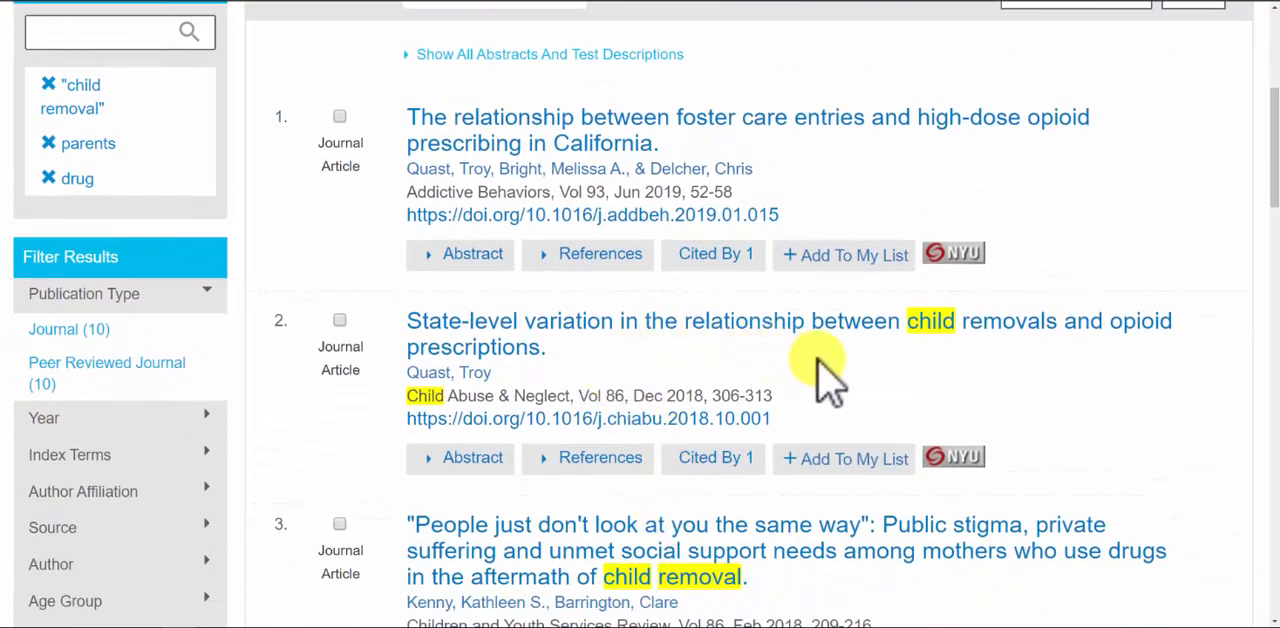
scroll(986, 371, down, 2)
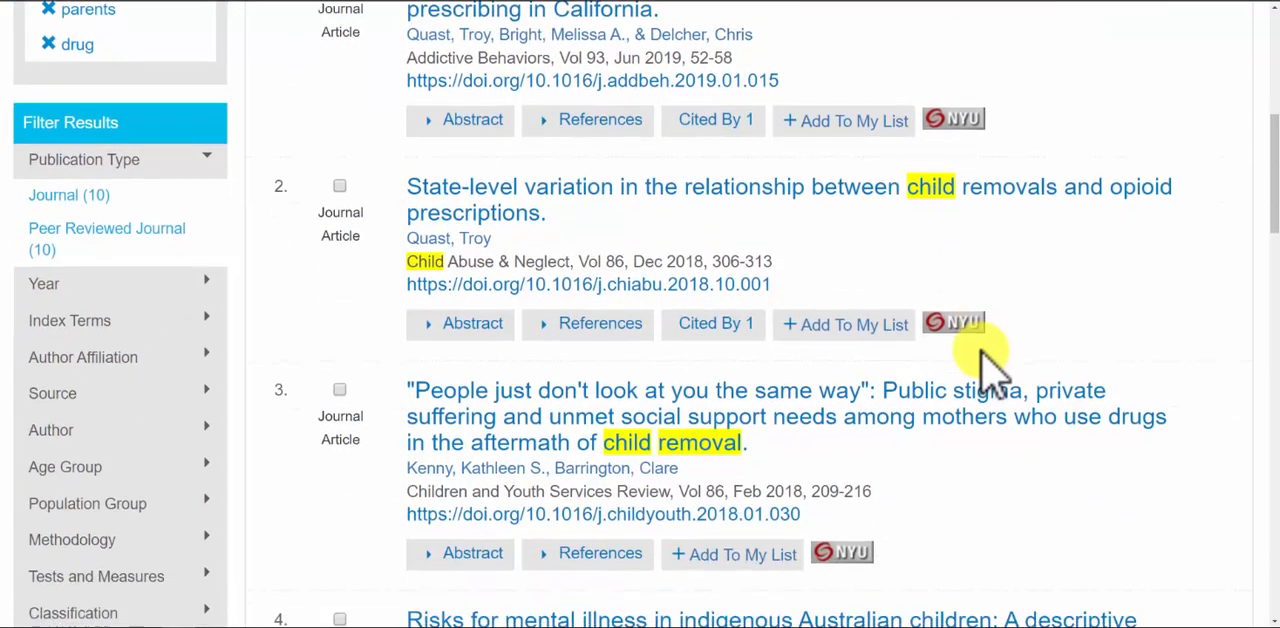
scroll(1060, 455, down, 1)
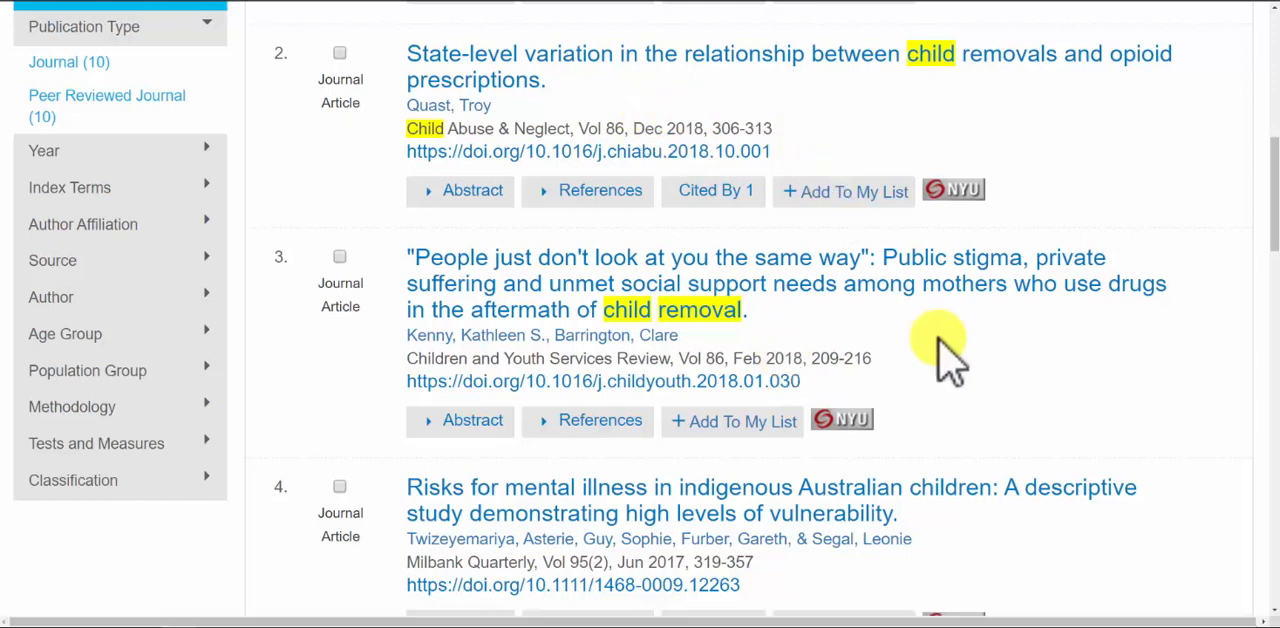
scroll(945, 345, down, 3)
scroll(950, 358, down, 3)
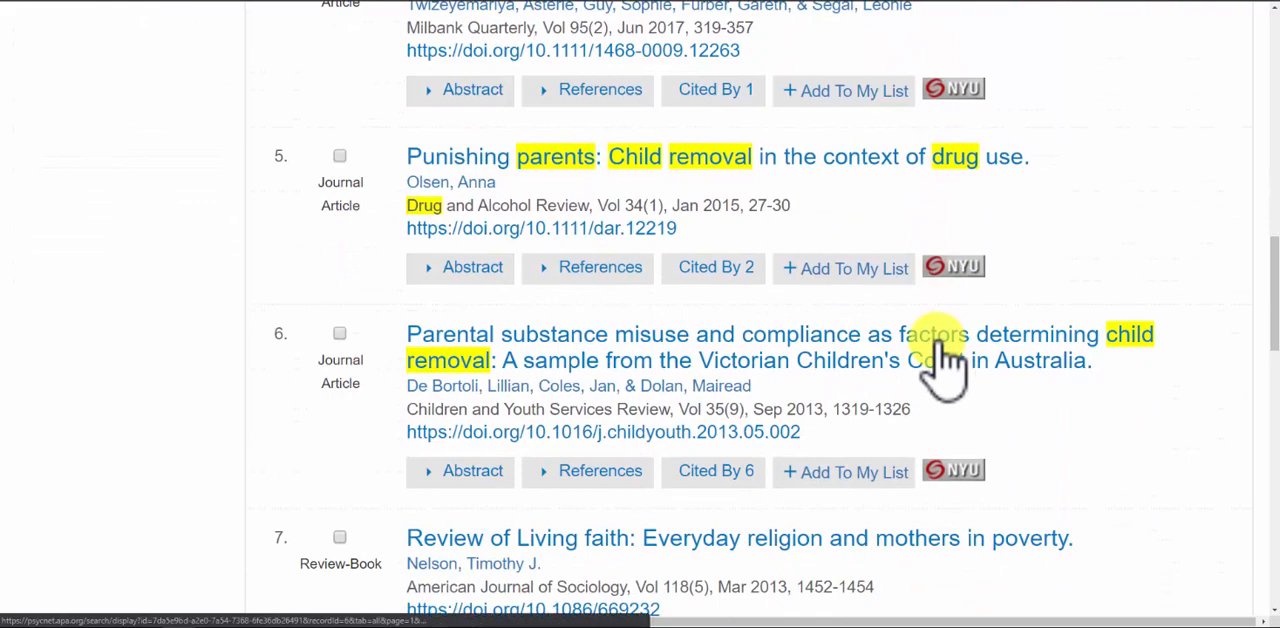
scroll(933, 342, up, 6)
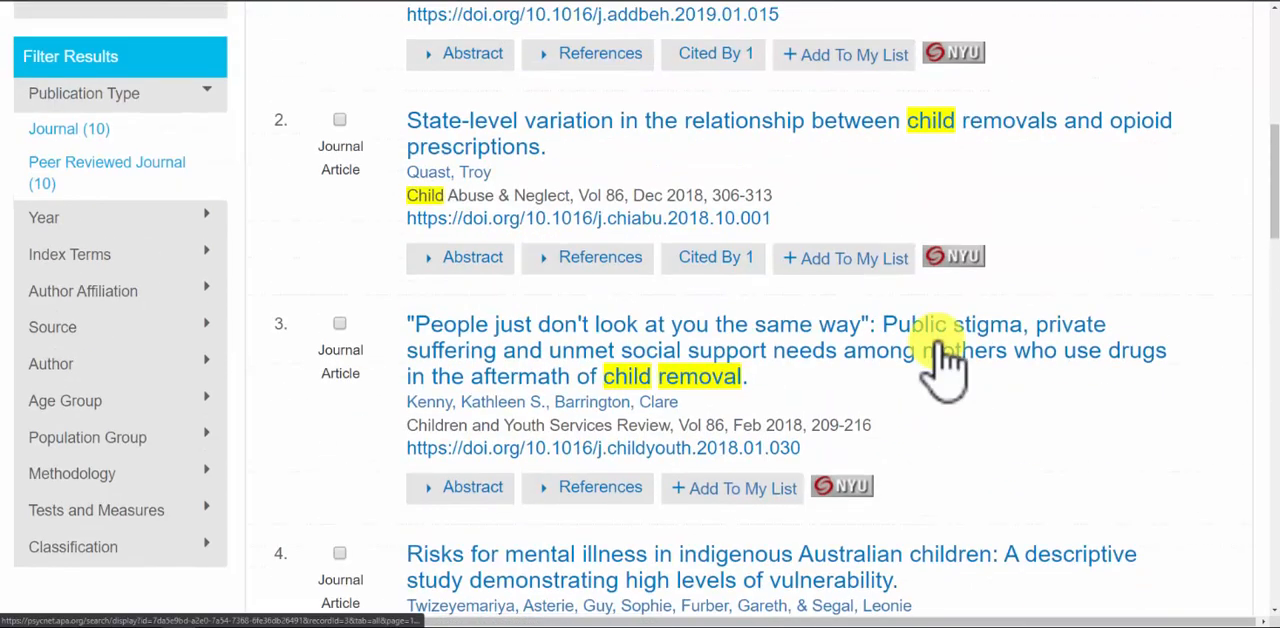
scroll(945, 365, up, 4)
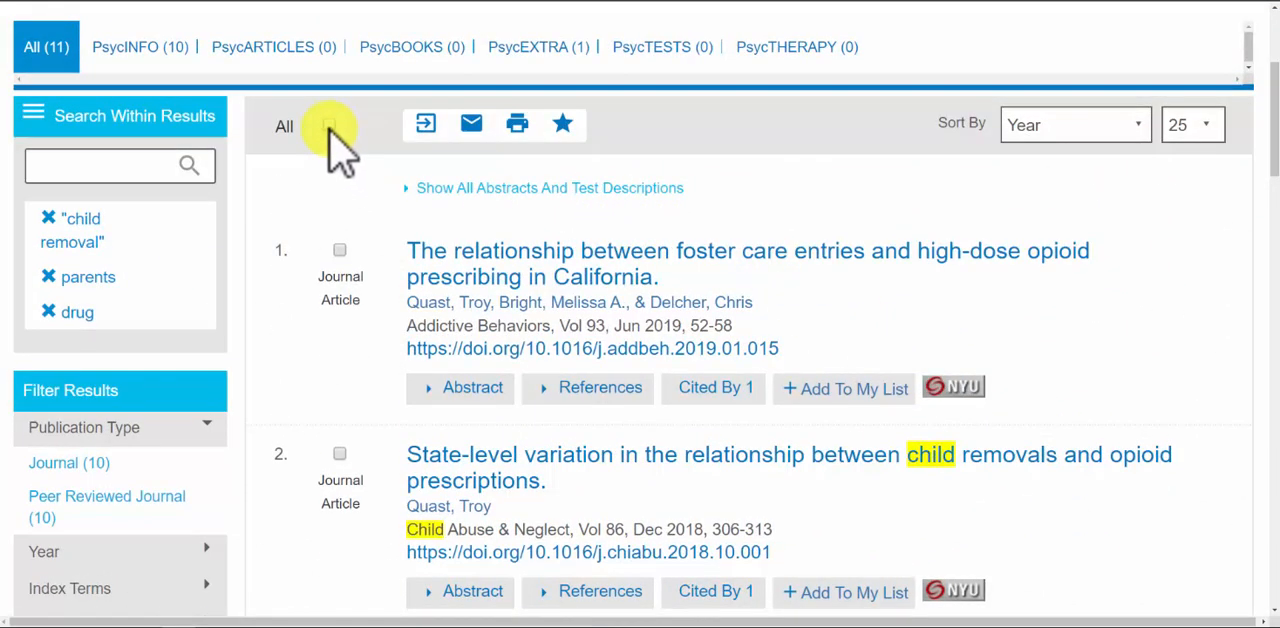
Select all the results and export the selected records from all pages to RefWorks, completing the import there
click(330, 128)
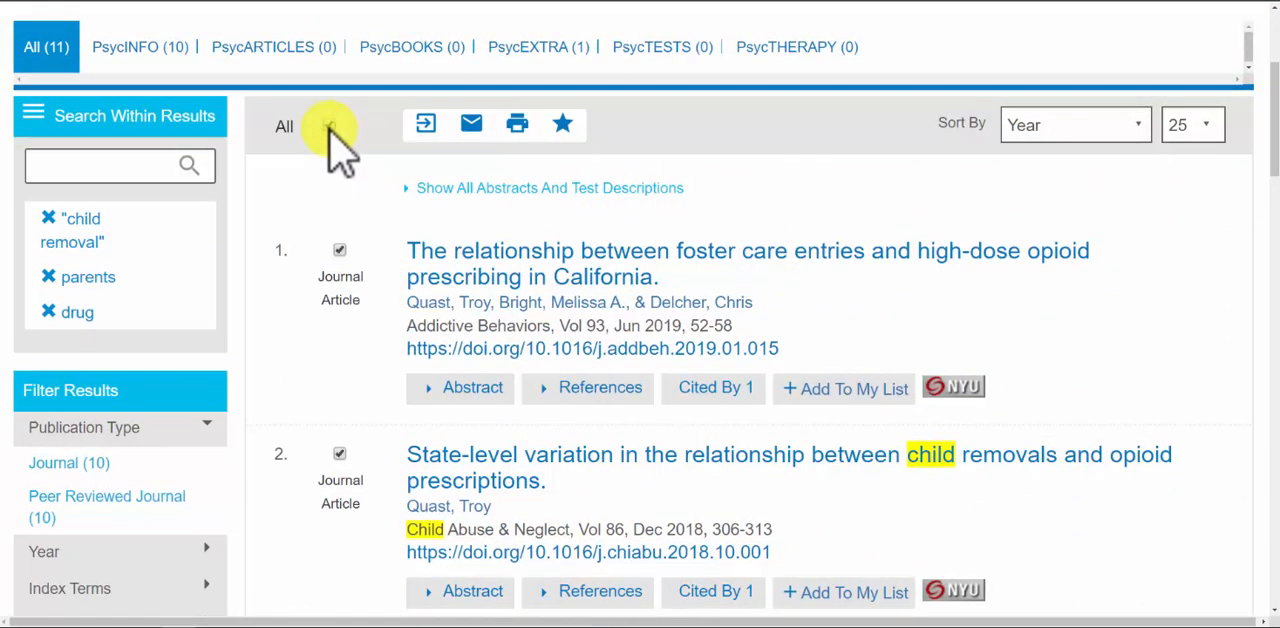
click(425, 127)
click(521, 150)
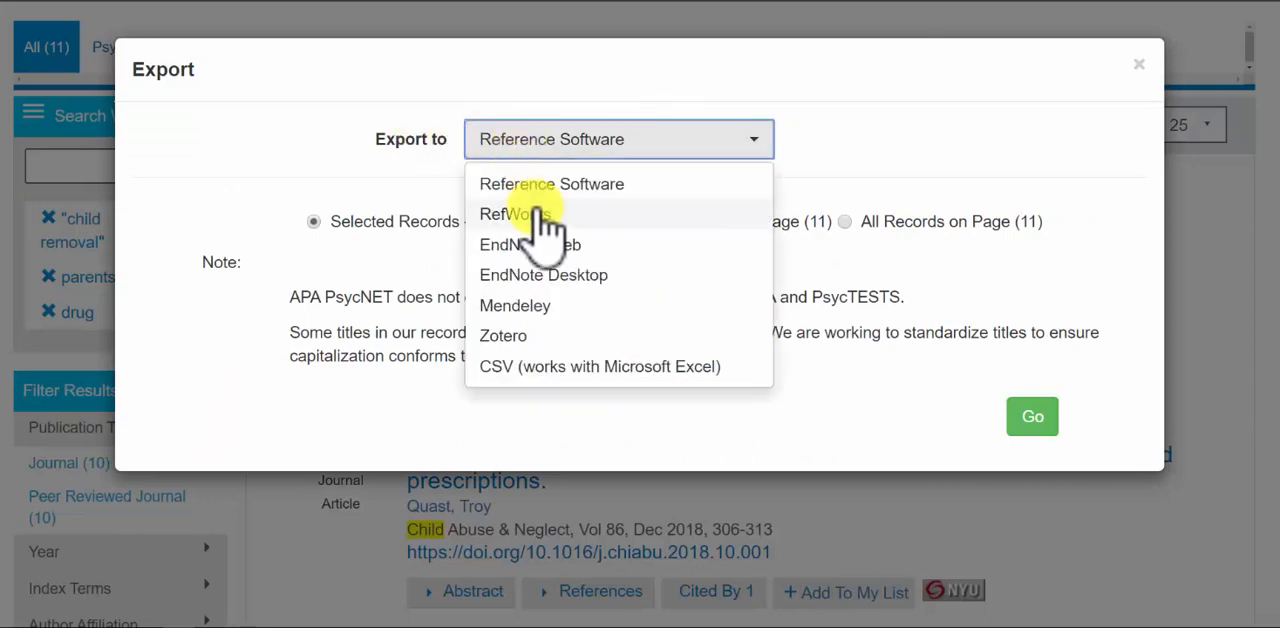
click(540, 212)
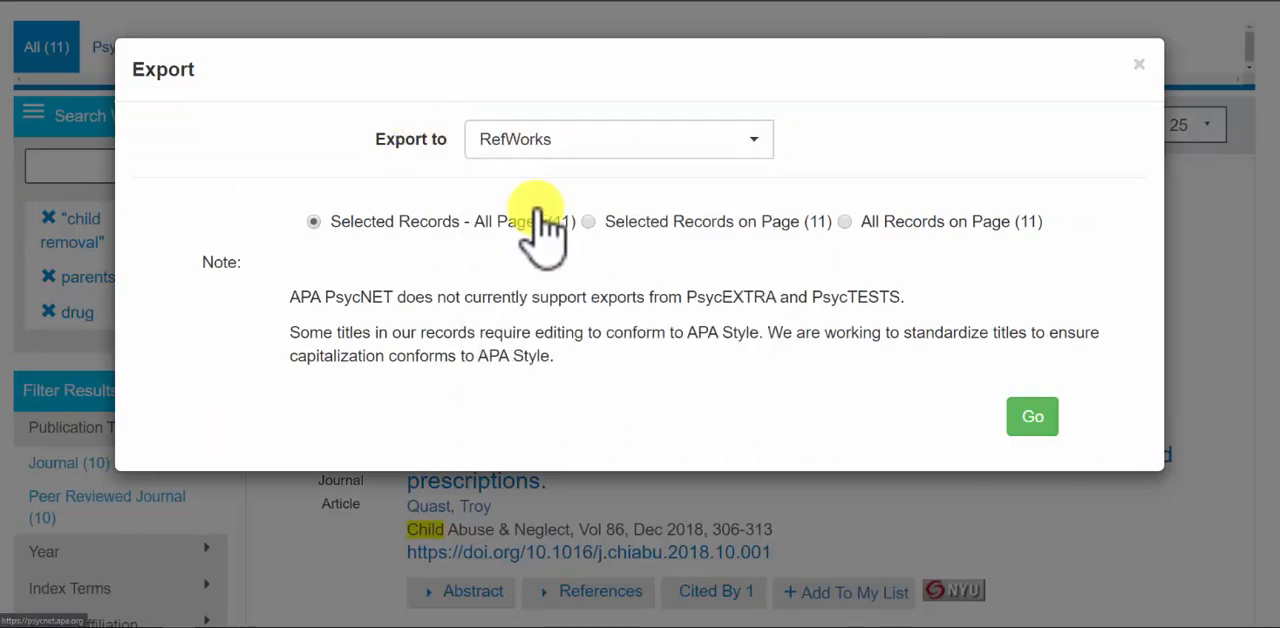
click(1032, 418)
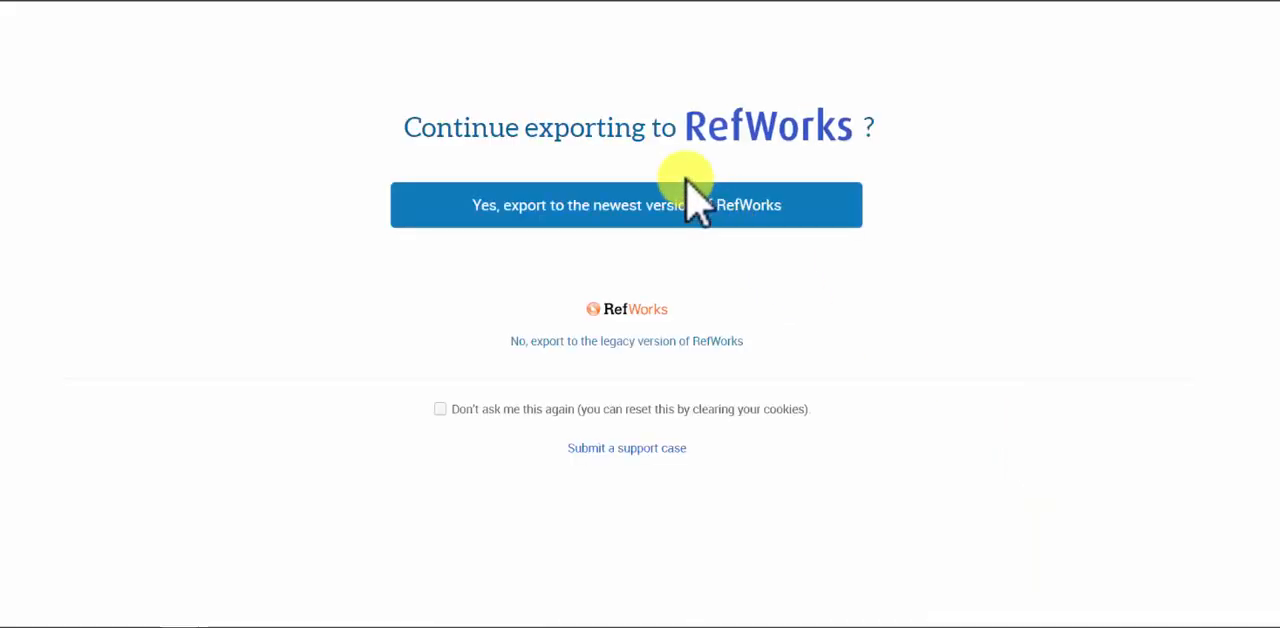
click(686, 200)
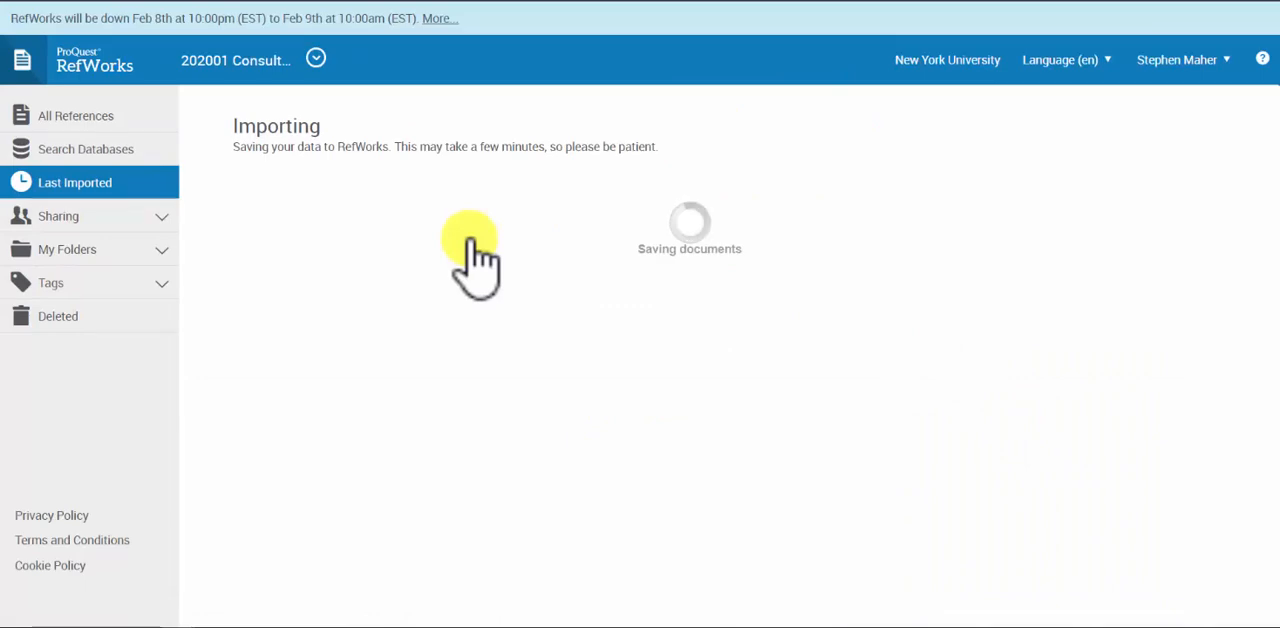
click(272, 199)
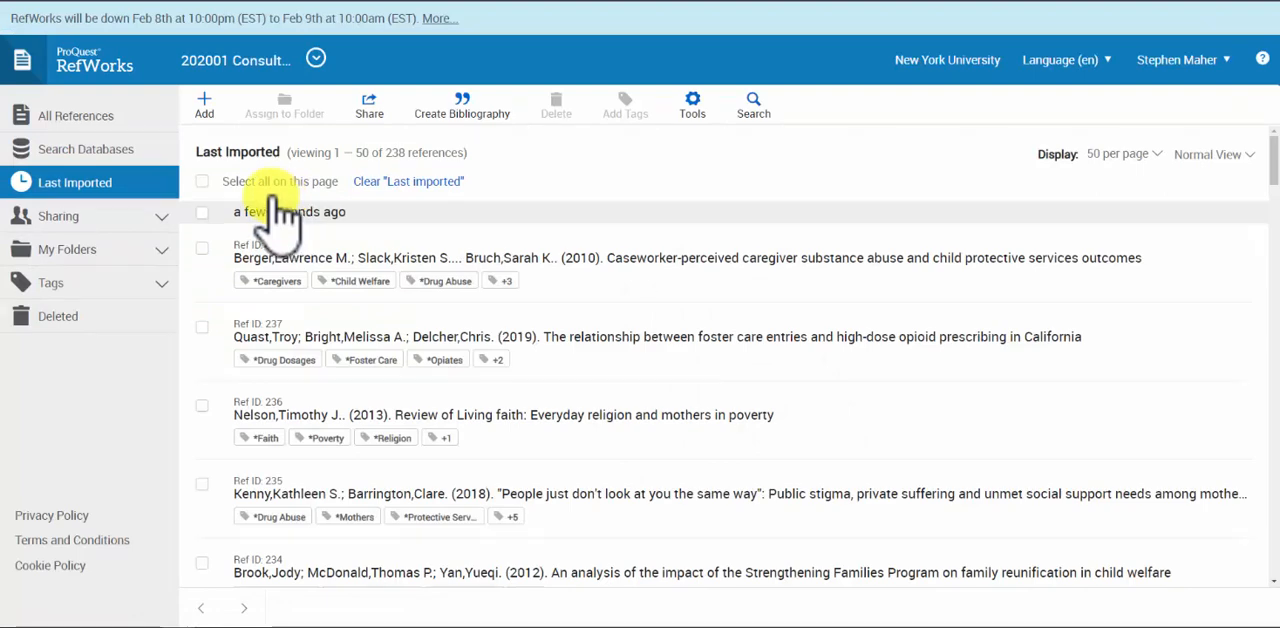
Select the most recently imported batch of references and export only those in Tab Delimited (.tsv) format
click(203, 213)
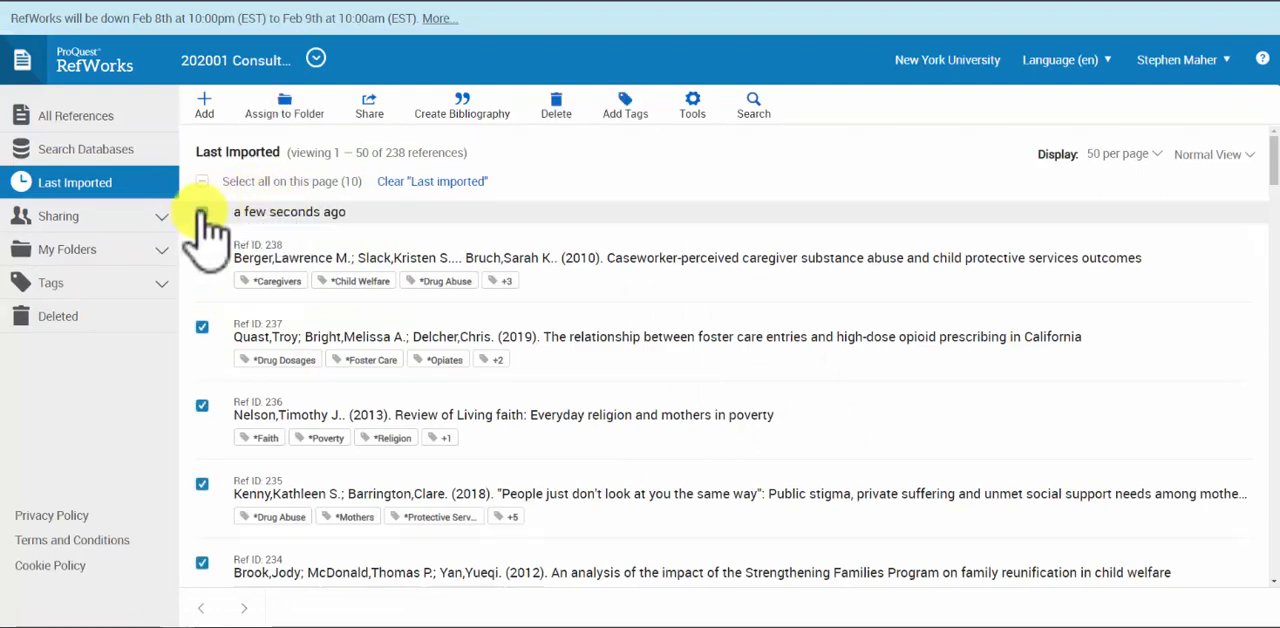
click(372, 110)
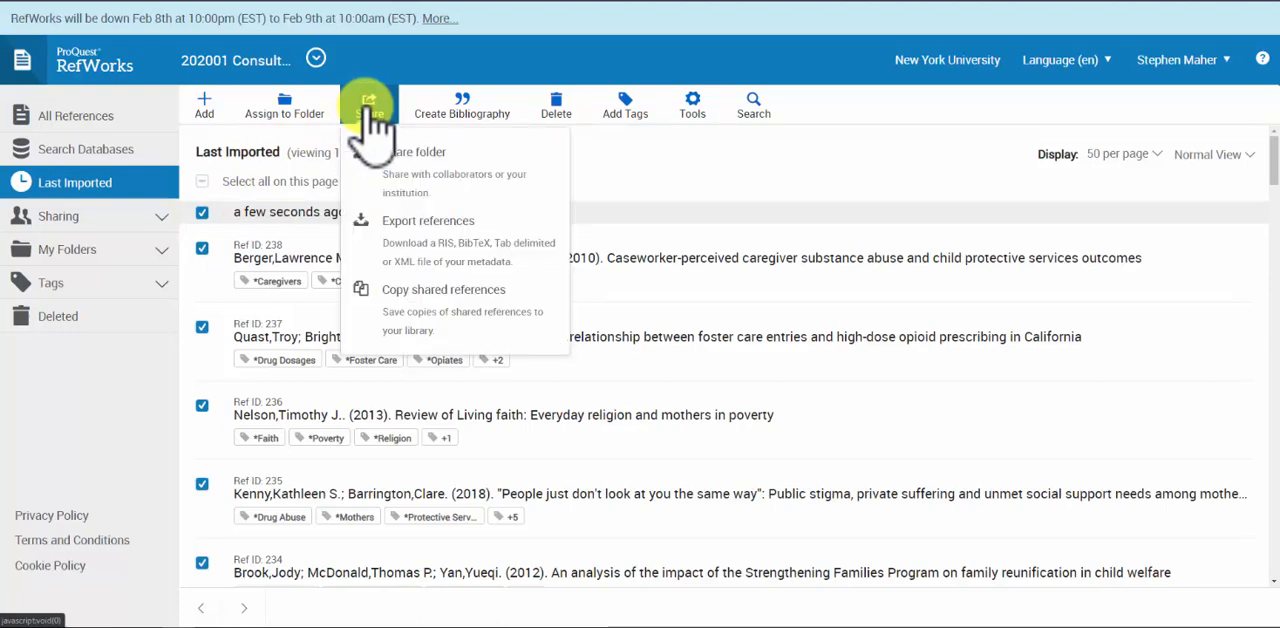
click(420, 245)
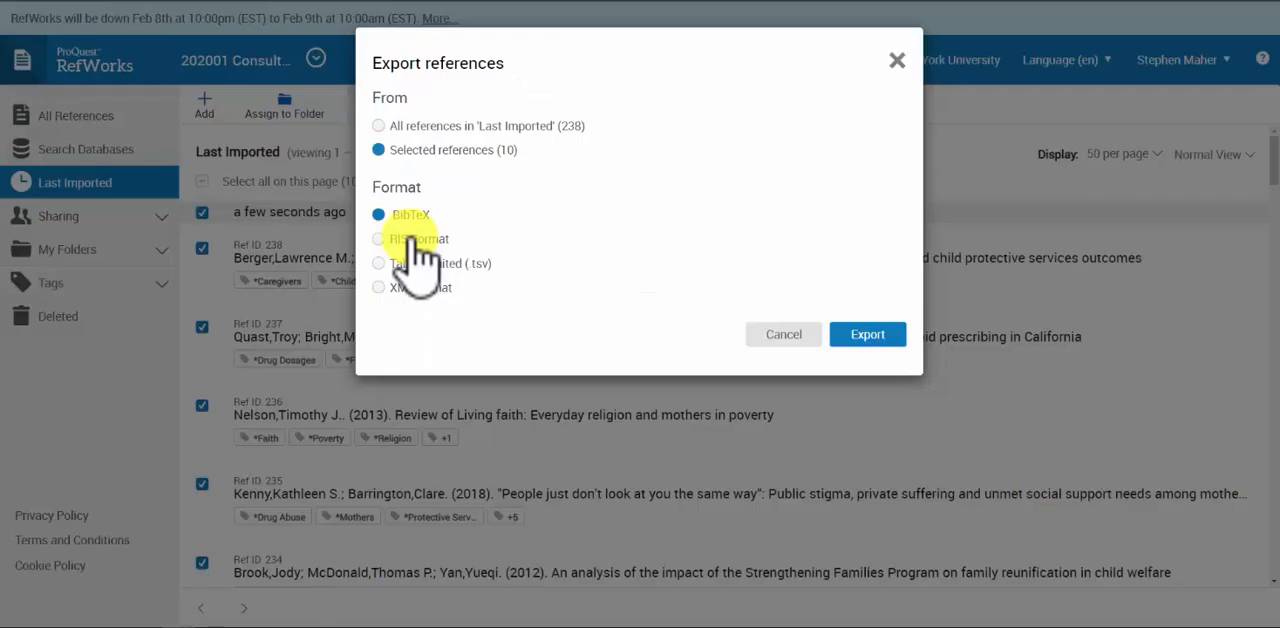
click(412, 265)
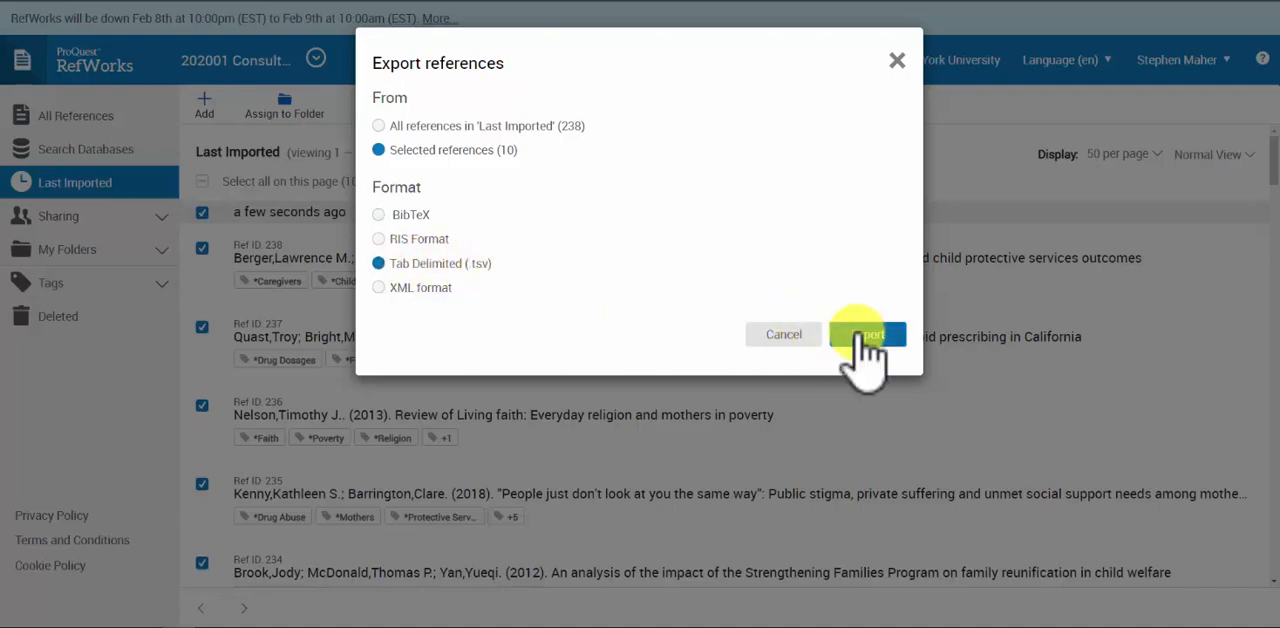
click(858, 334)
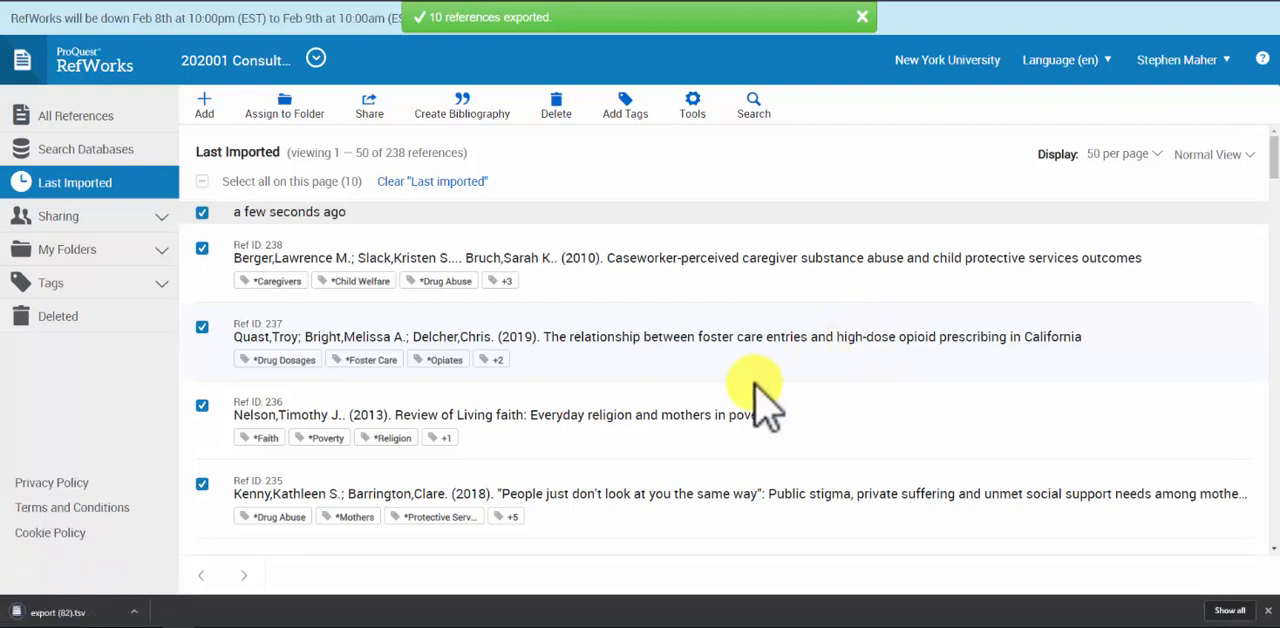
Open the exported .tsv file in Notepad, copy its entire contents, and return to the Google Sheets spreadsheet
click(90, 612)
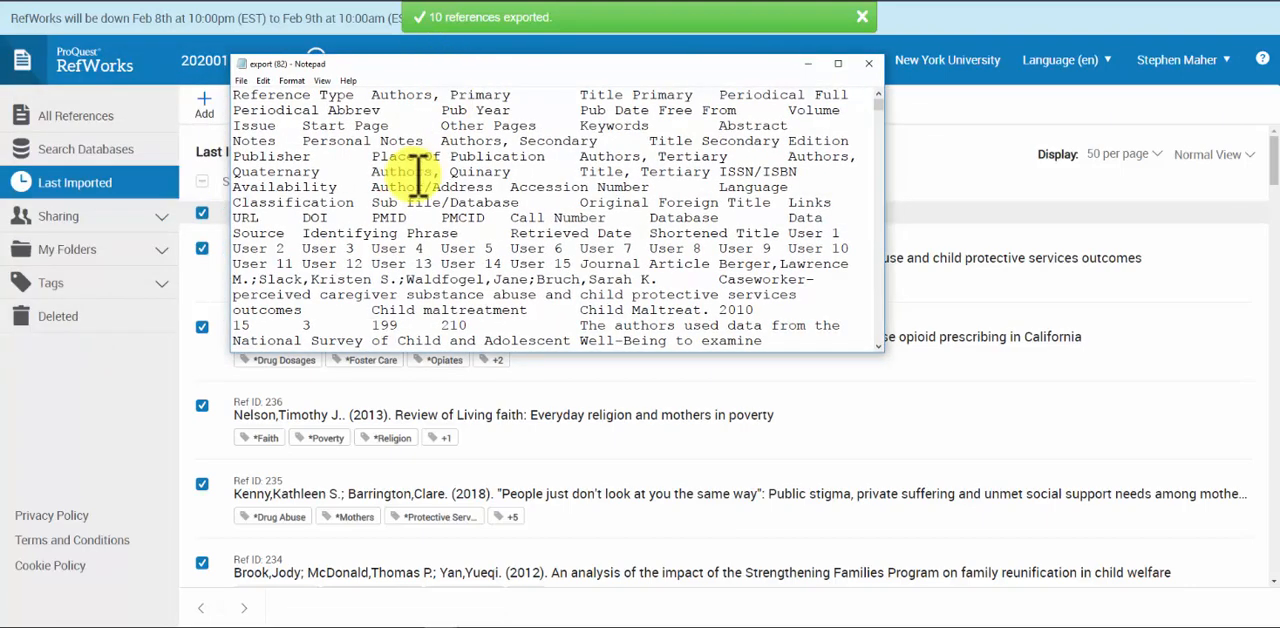
key(ctrl+a)
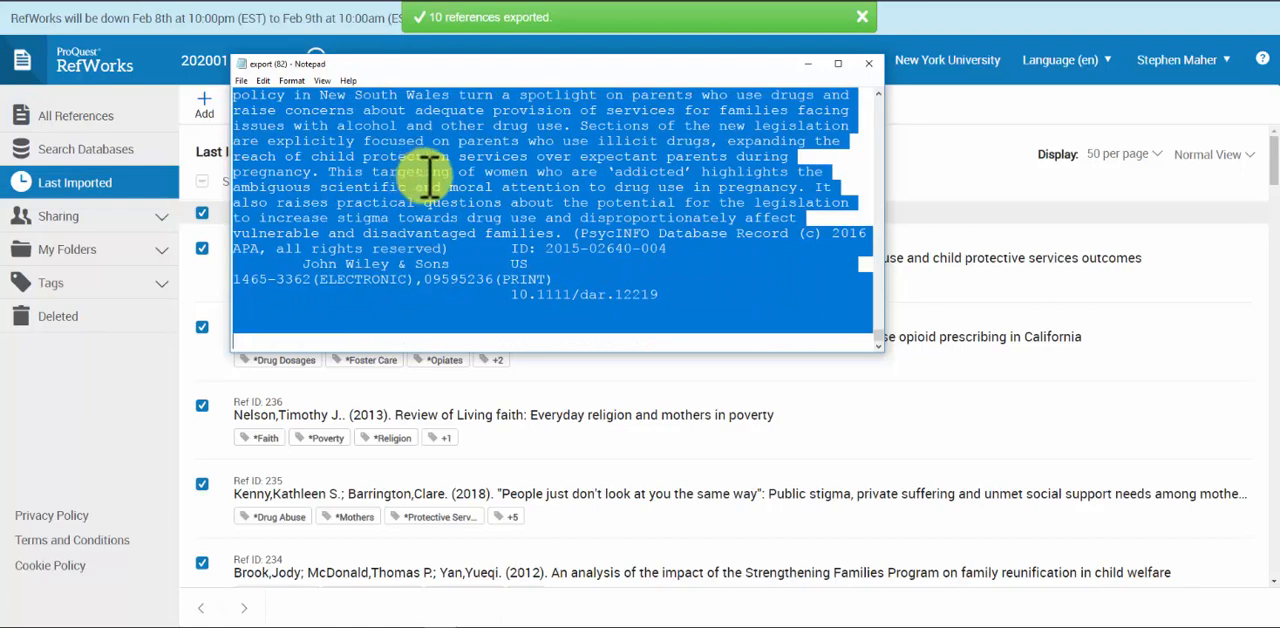
click(263, 80)
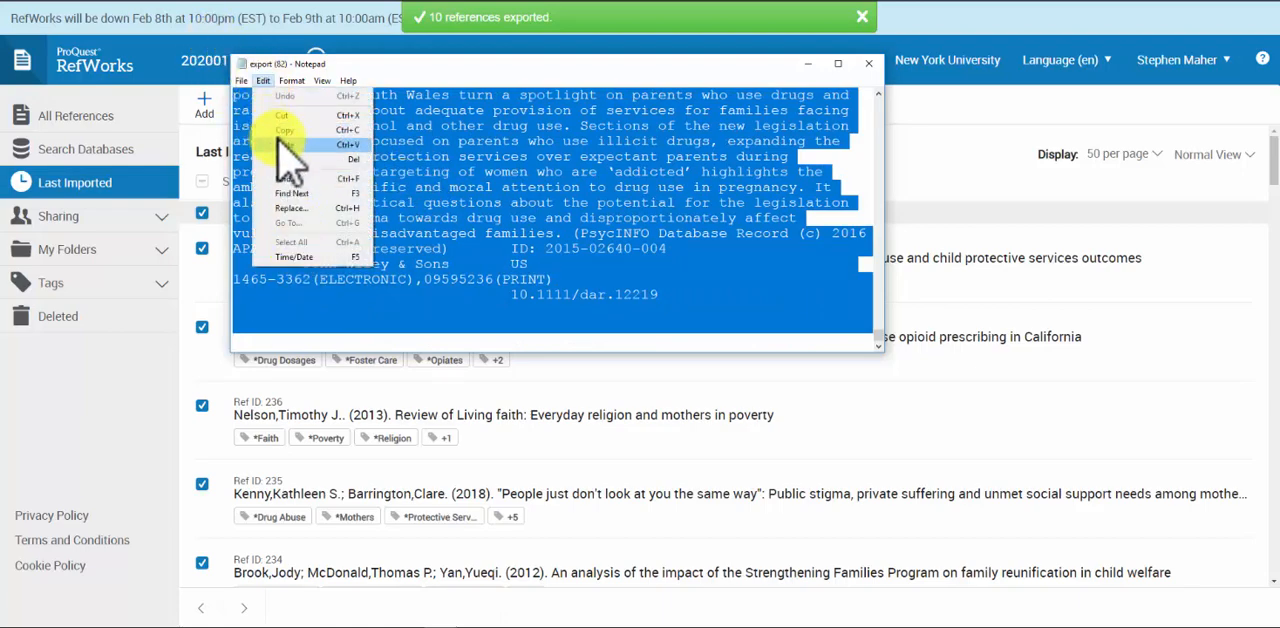
click(285, 130)
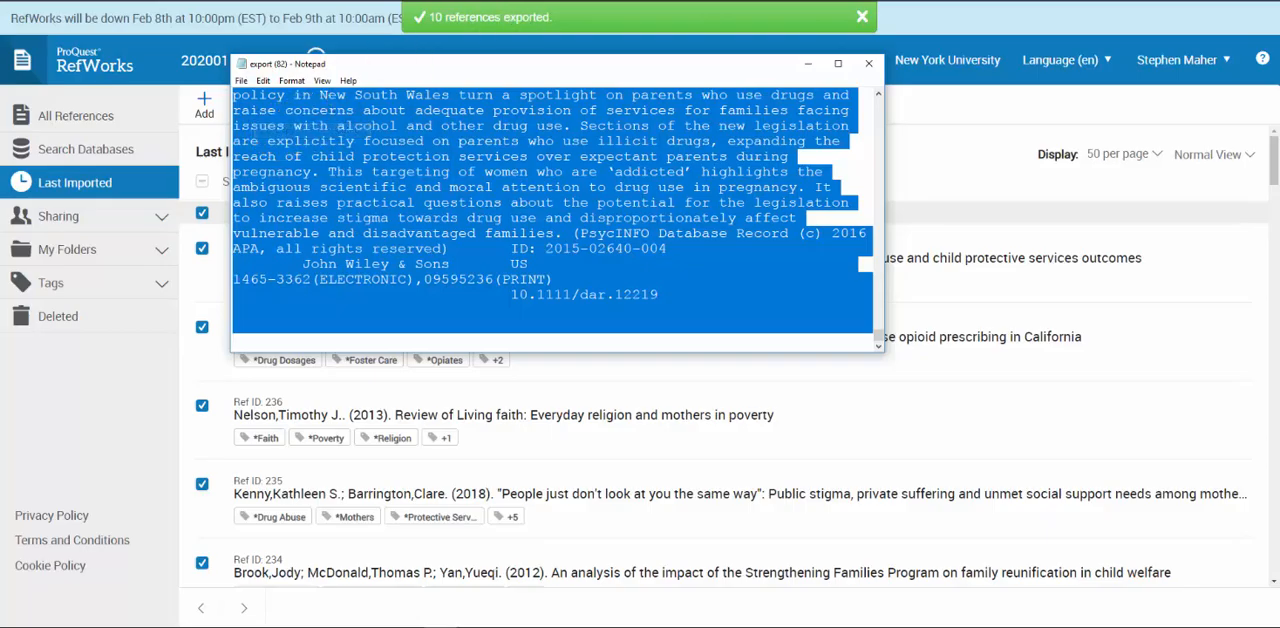
click(507, 1)
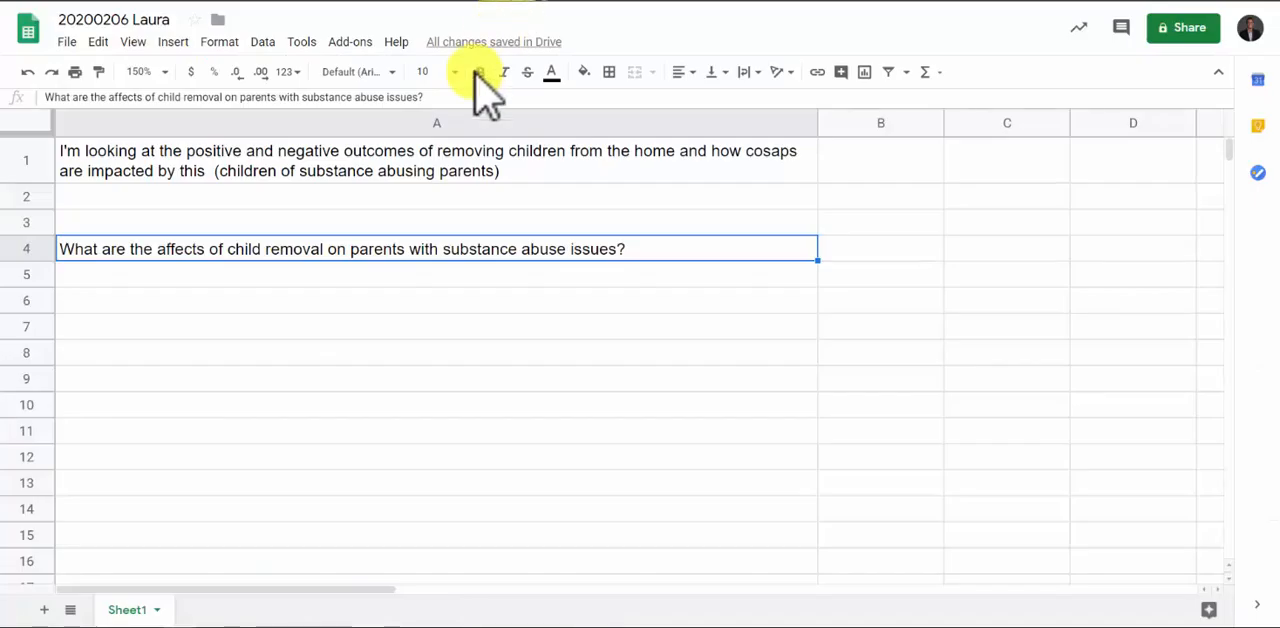
Paste the copied reference table into the sheet starting at cell A6 and narrow column A so more columns fit
click(152, 302)
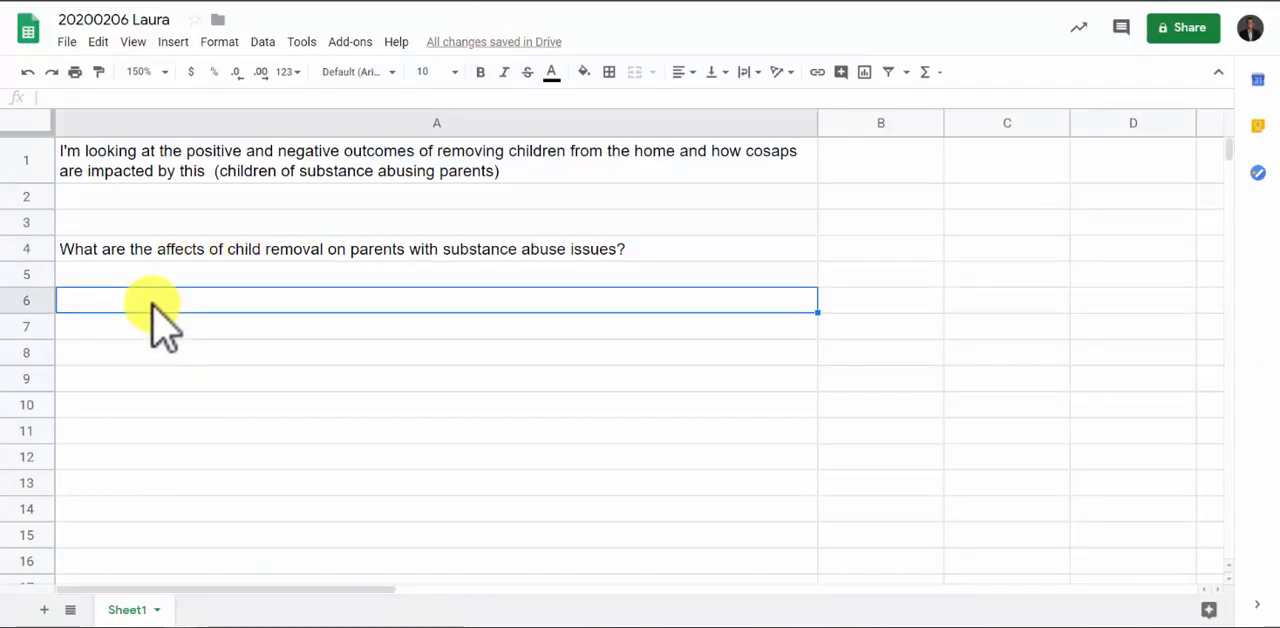
key(ctrl+v)
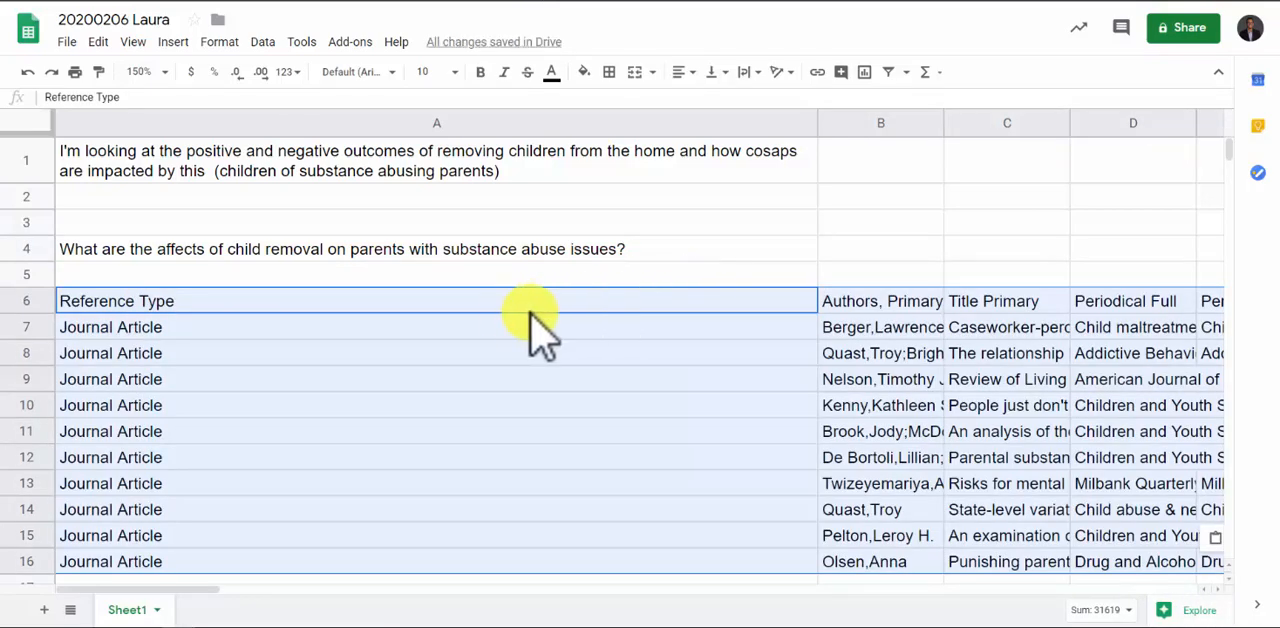
click(1001, 306)
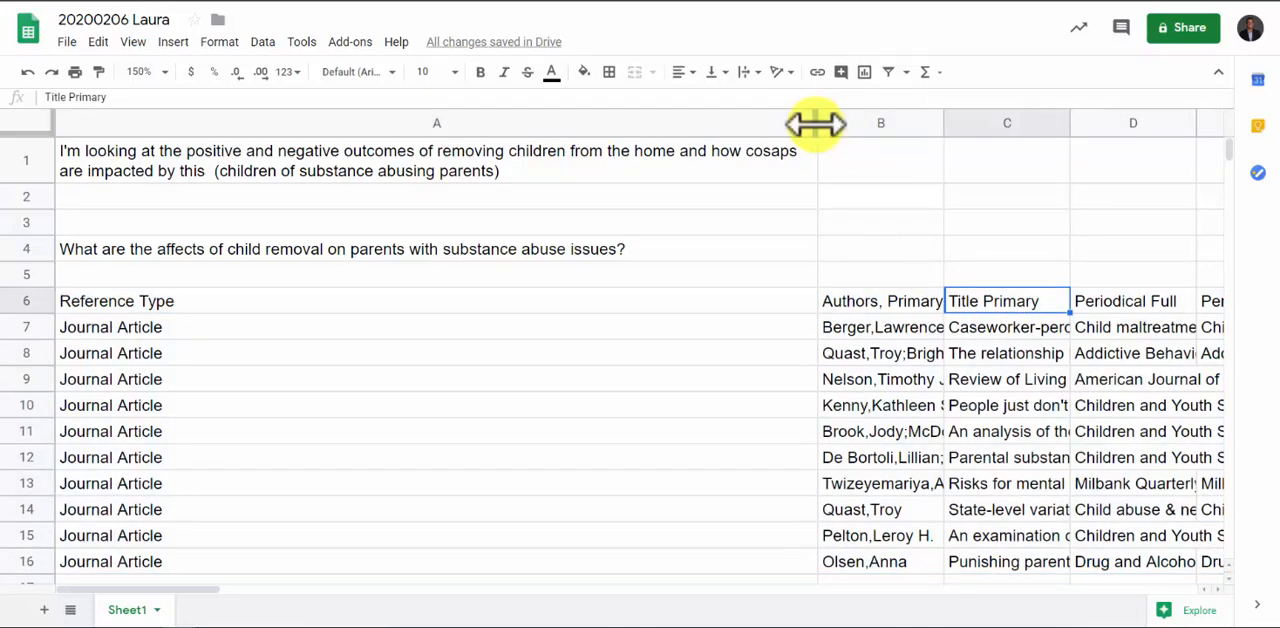
drag(817, 123, 243, 177)
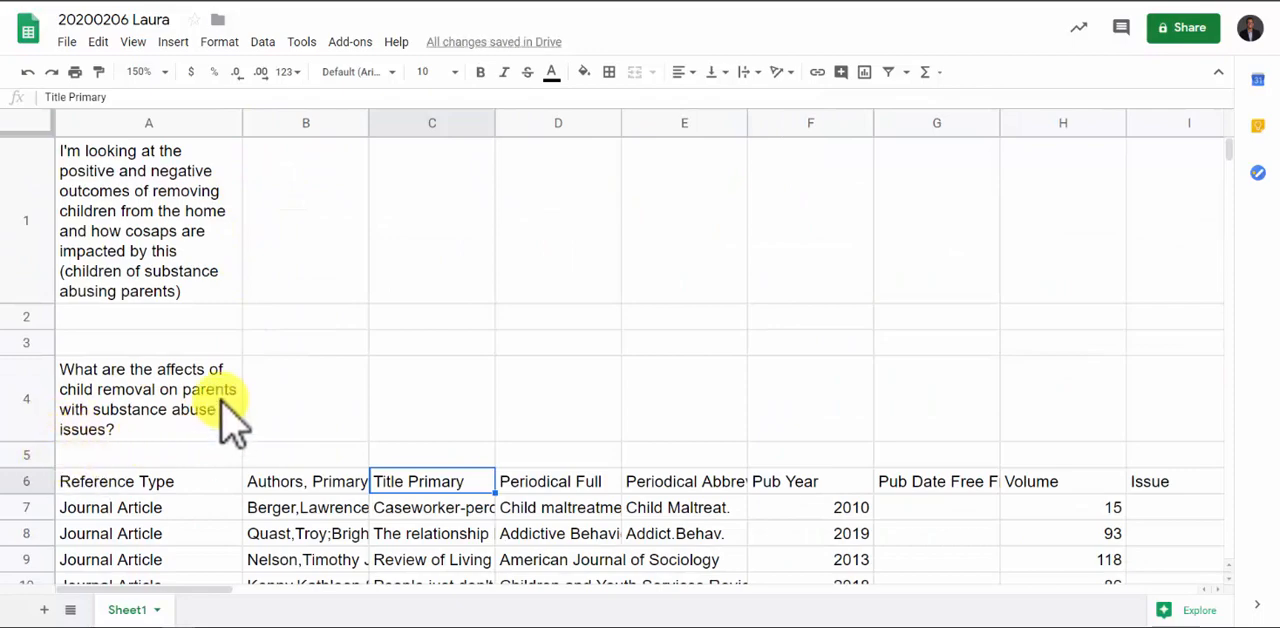
Delete columns D through L, from Periodical Full to Keywords, from the pasted reference table
scroll(225, 405, down, 3)
scroll(213, 380, up, 1)
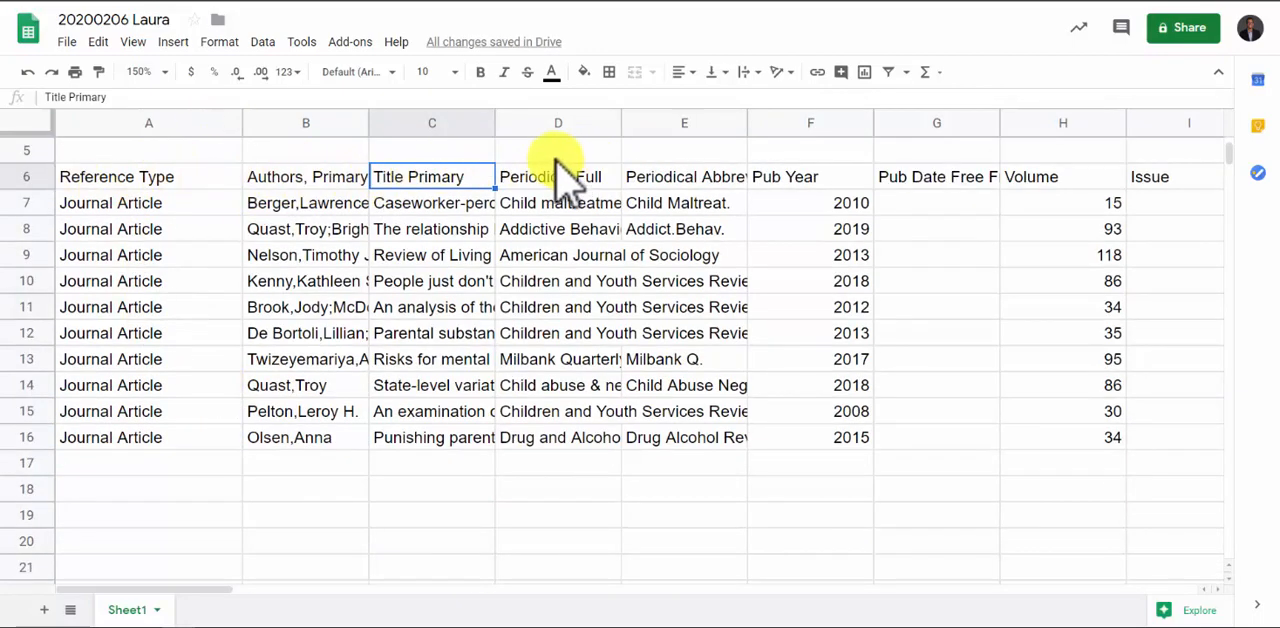
click(548, 120)
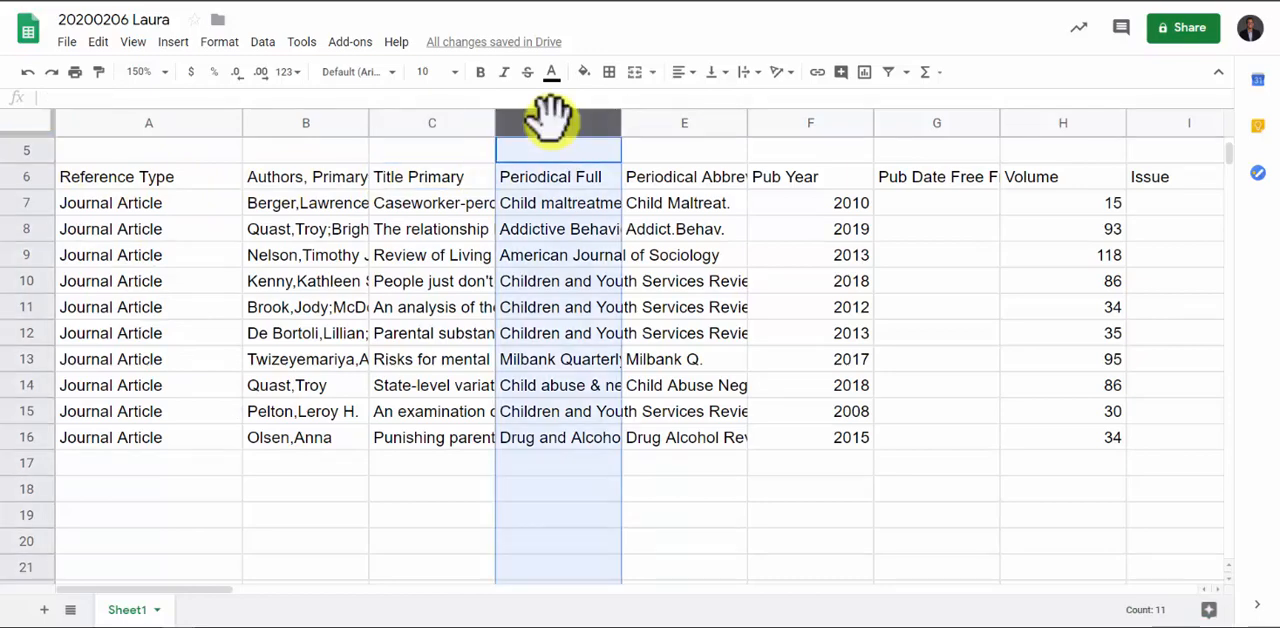
key(shift+Right)
key(shift+Right)
key(shift+Right)
key(shift+Right)
key(shift+Right)
key(shift+Right)
key(shift+Right)
key(shift+Right)
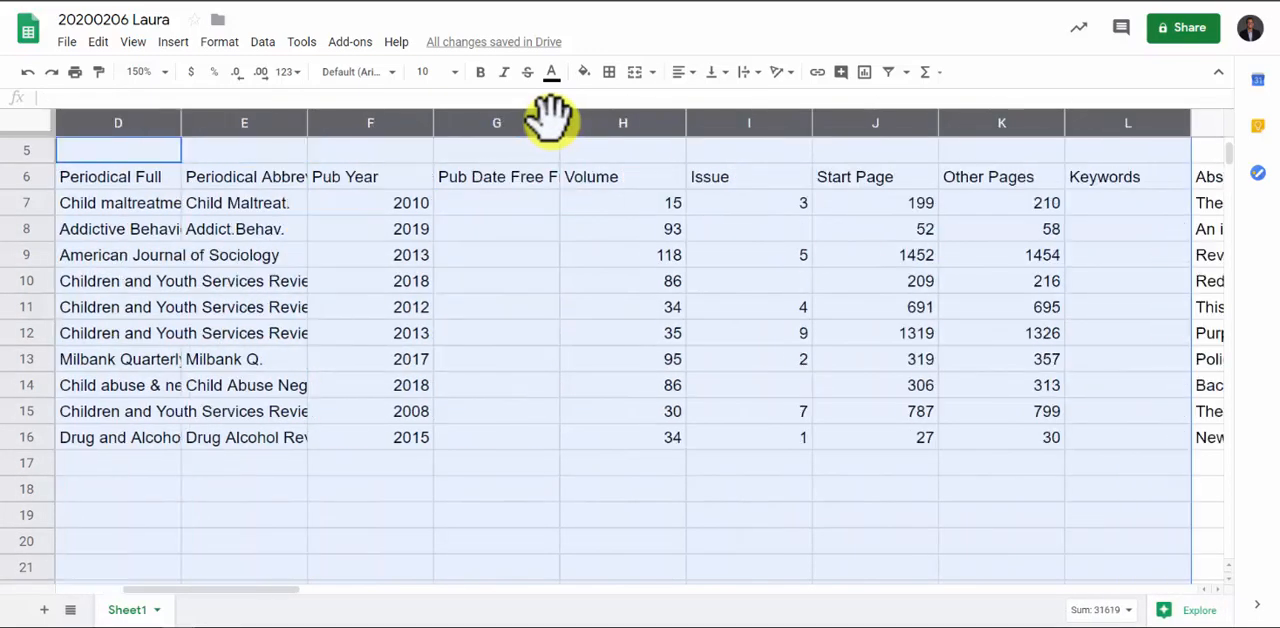
key(shift+Right)
key(shift+Left)
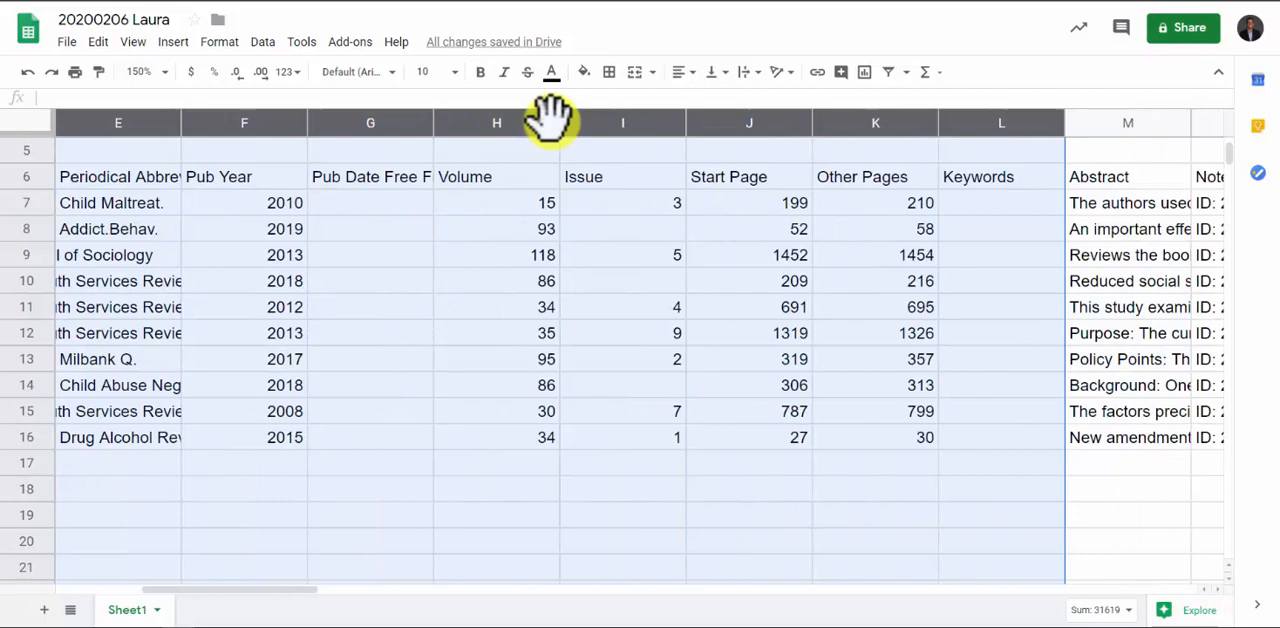
right_click(472, 300)
click(540, 243)
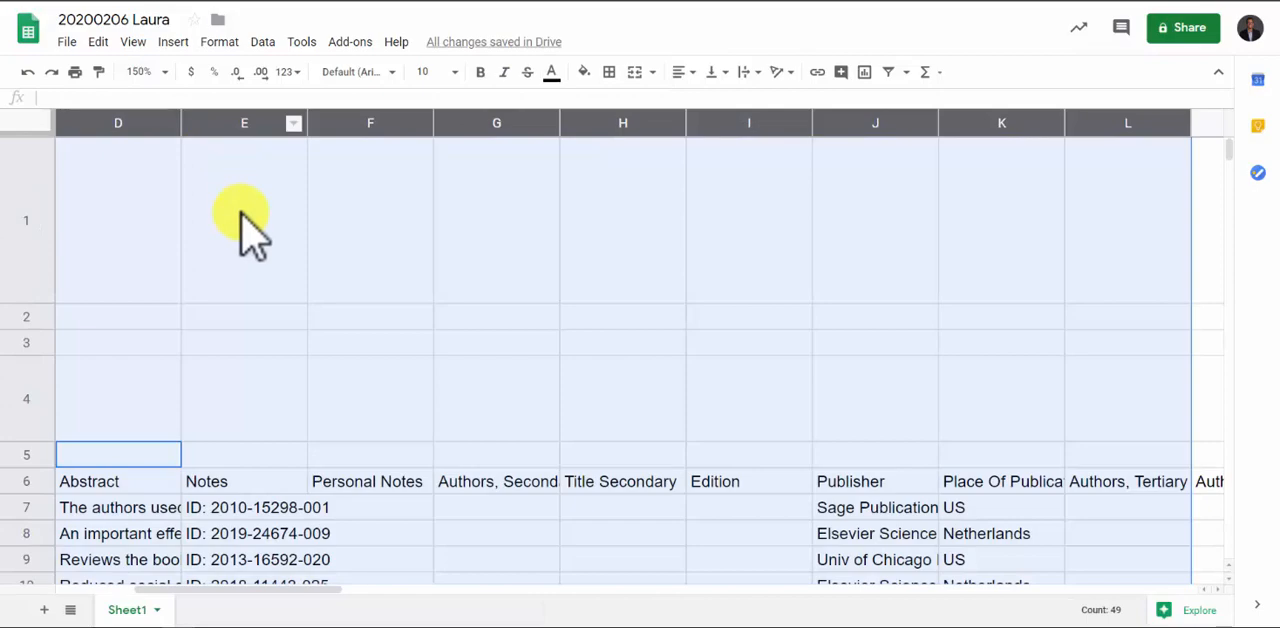
Clear the contents of every column from Notes through AX and return to the start of row 7
click(246, 232)
click(220, 122)
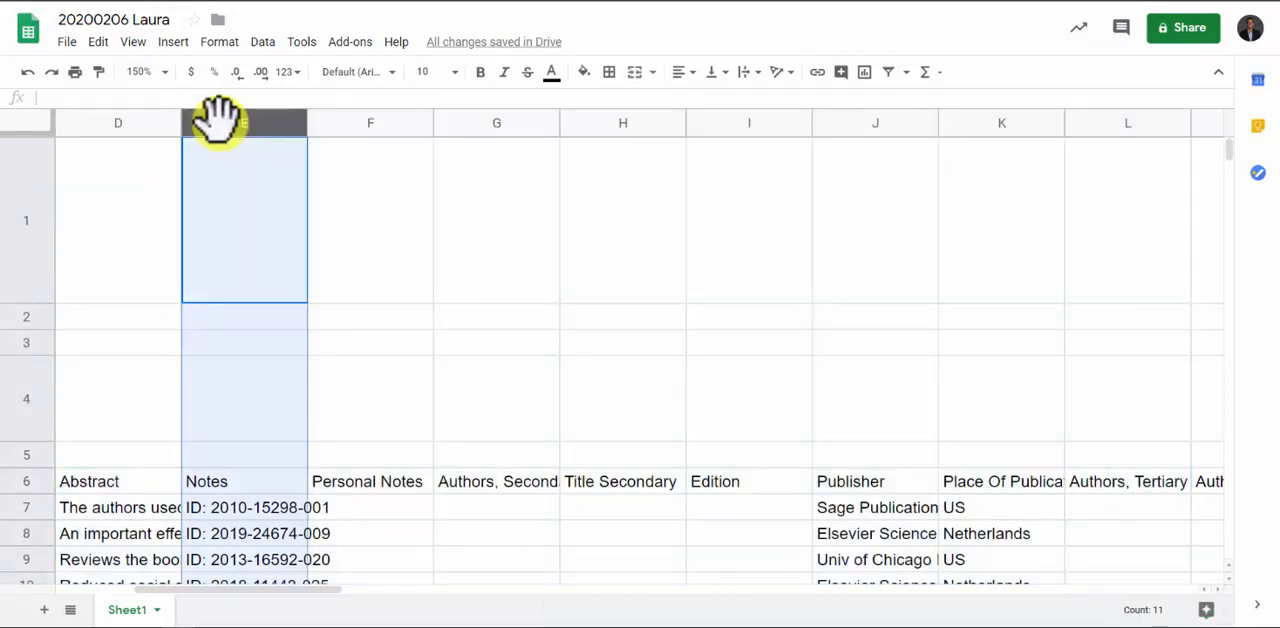
key(ctrl+shift+Right)
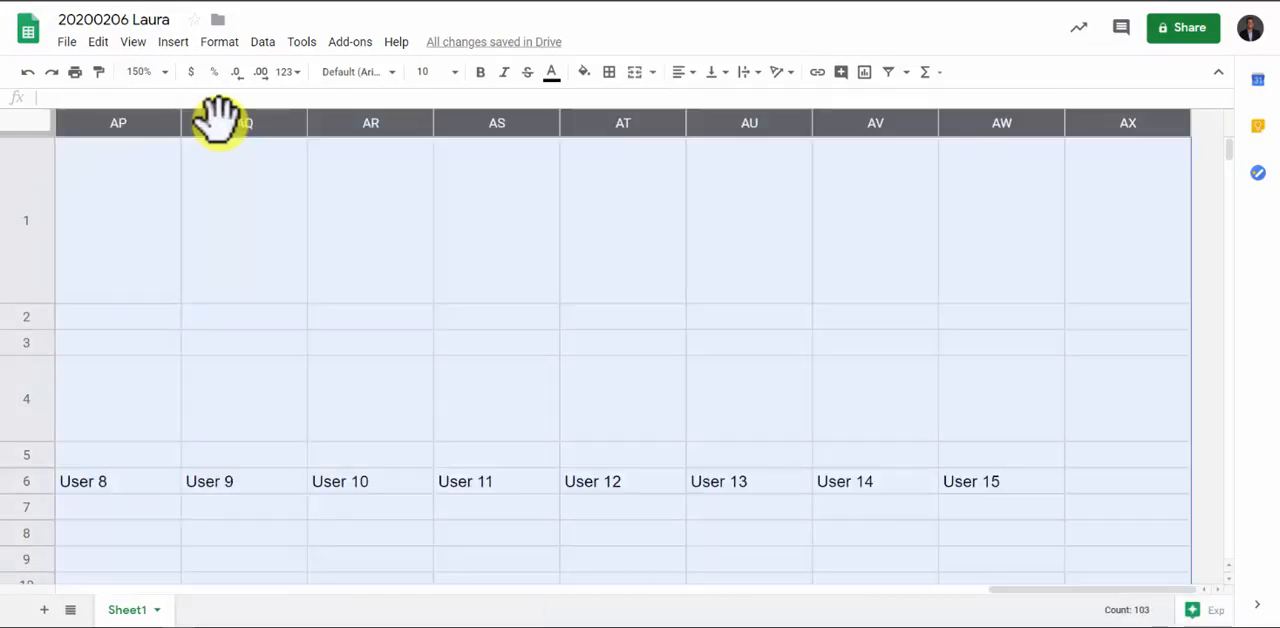
key(Delete)
click(200, 506)
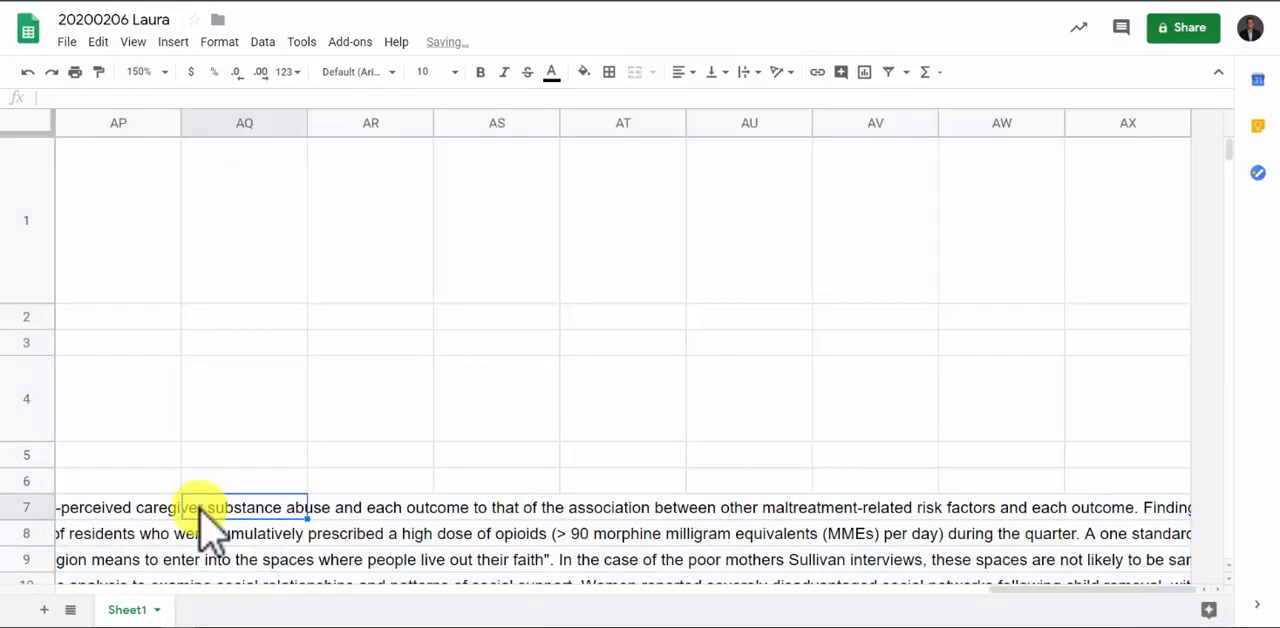
key(Home)
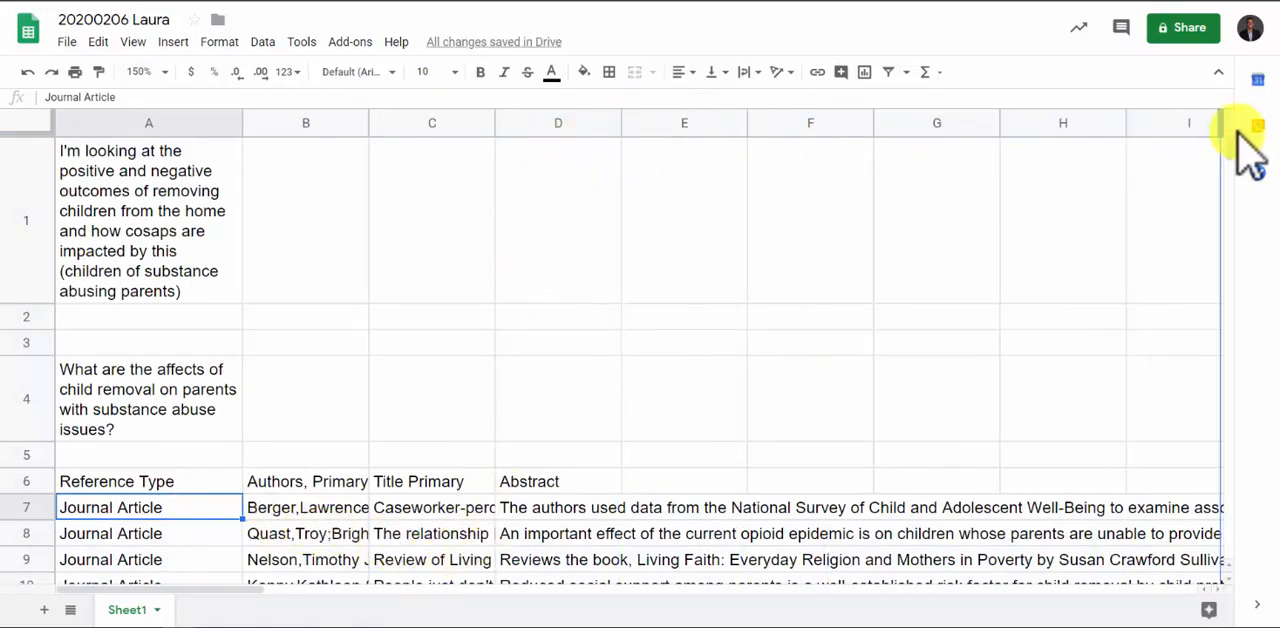
Widen the Abstract column to several times its width and delete the primary authors column
drag(1240, 150, 1236, 152)
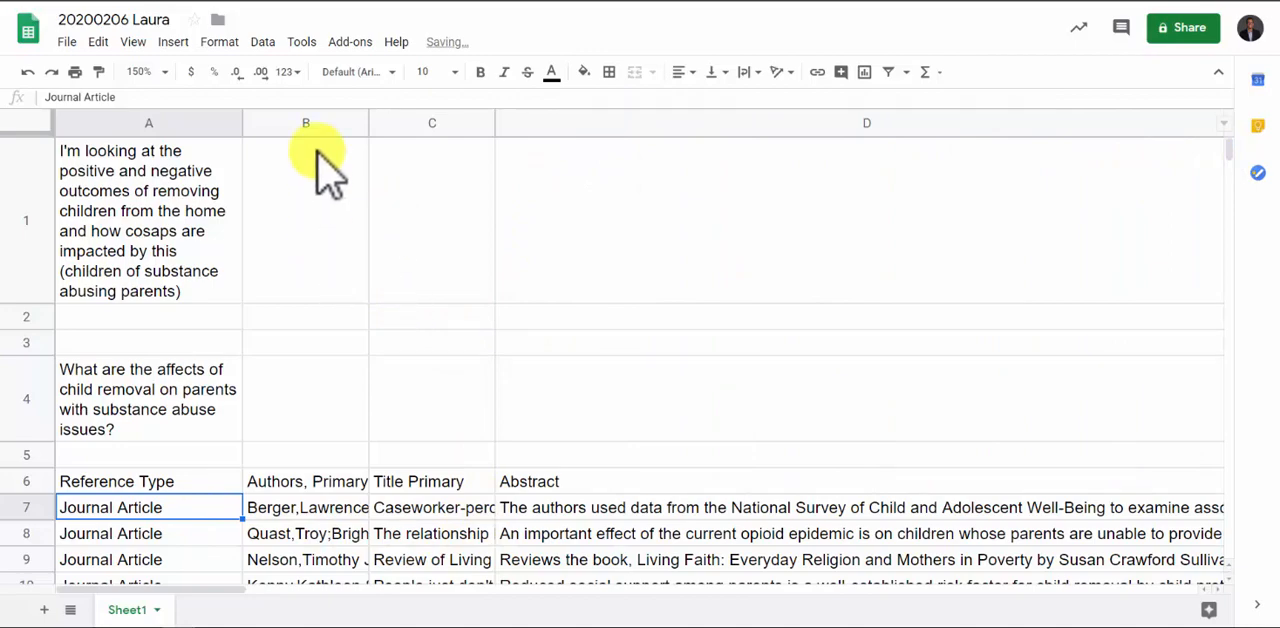
click(288, 123)
right_click(288, 123)
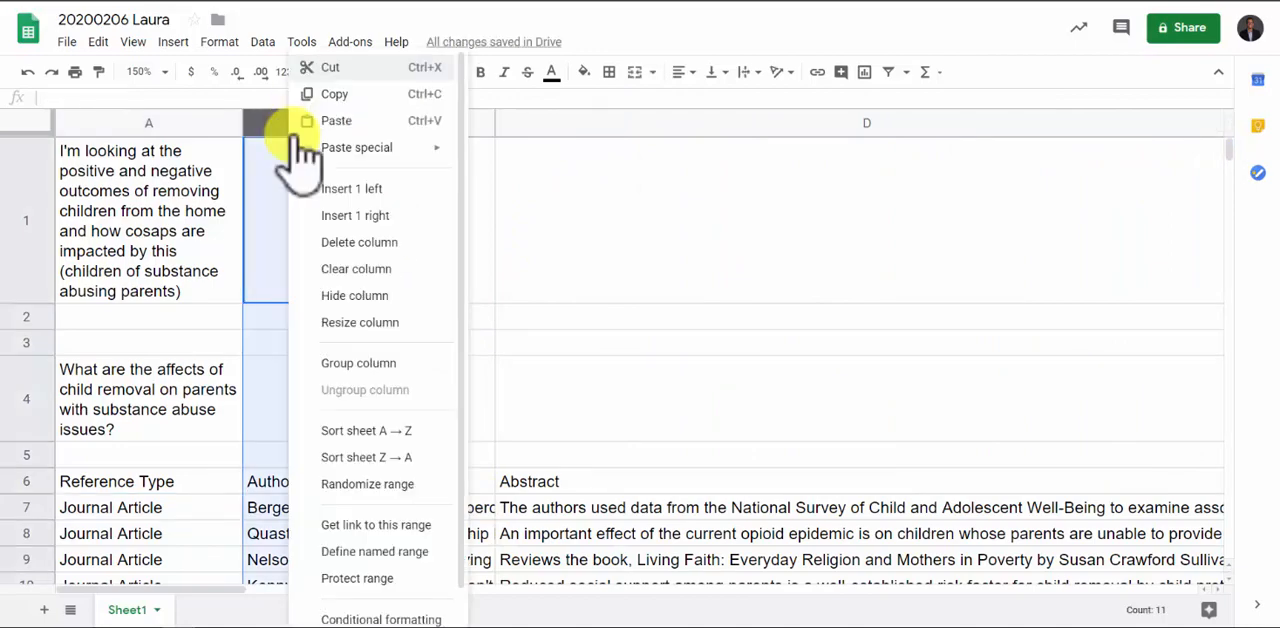
click(337, 241)
Clear the Reference Type heading and its entries in column A, and widen the title column to roughly double
drag(135, 482, 148, 430)
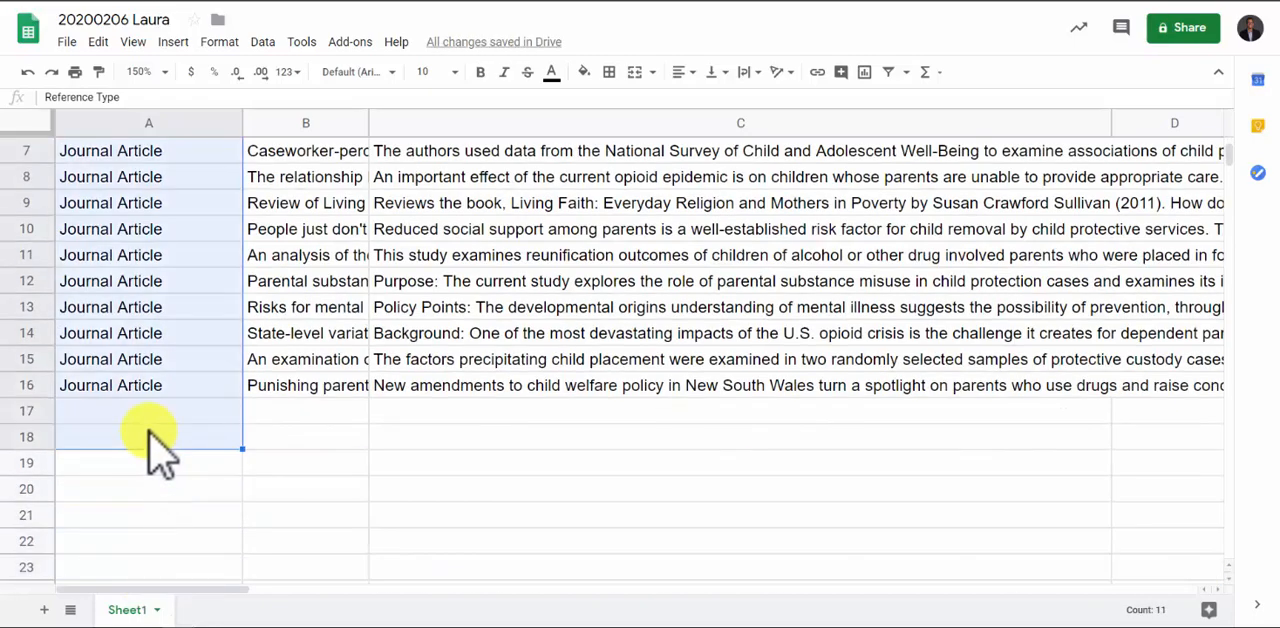
key(Delete)
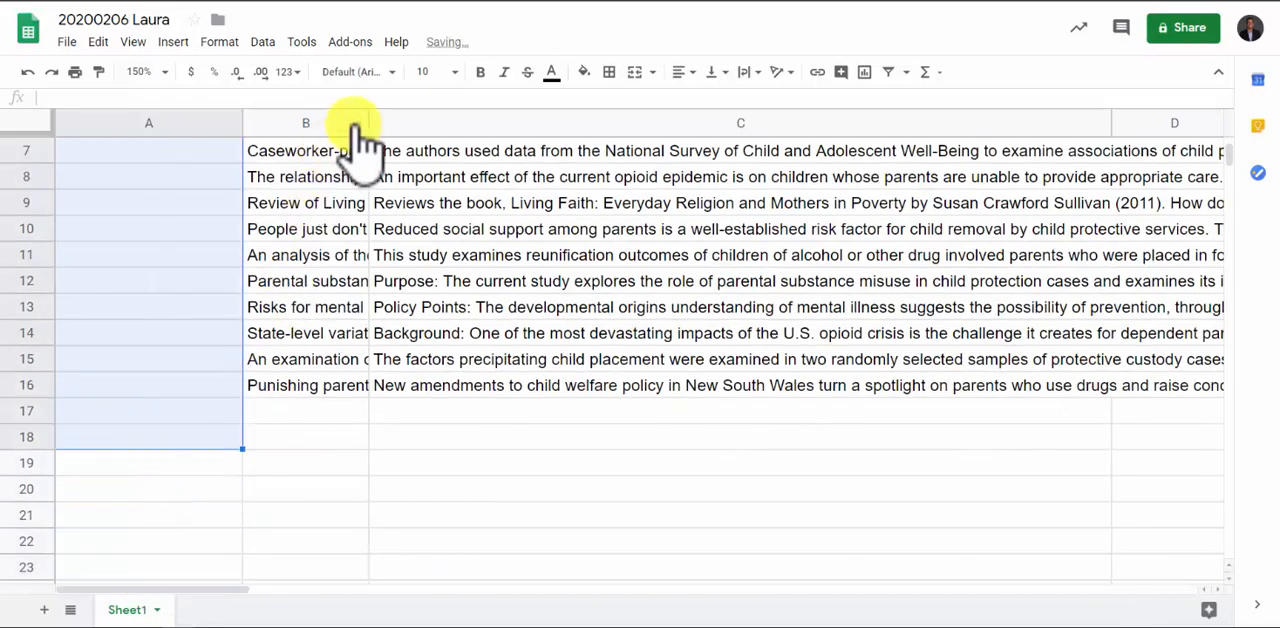
drag(368, 122, 526, 106)
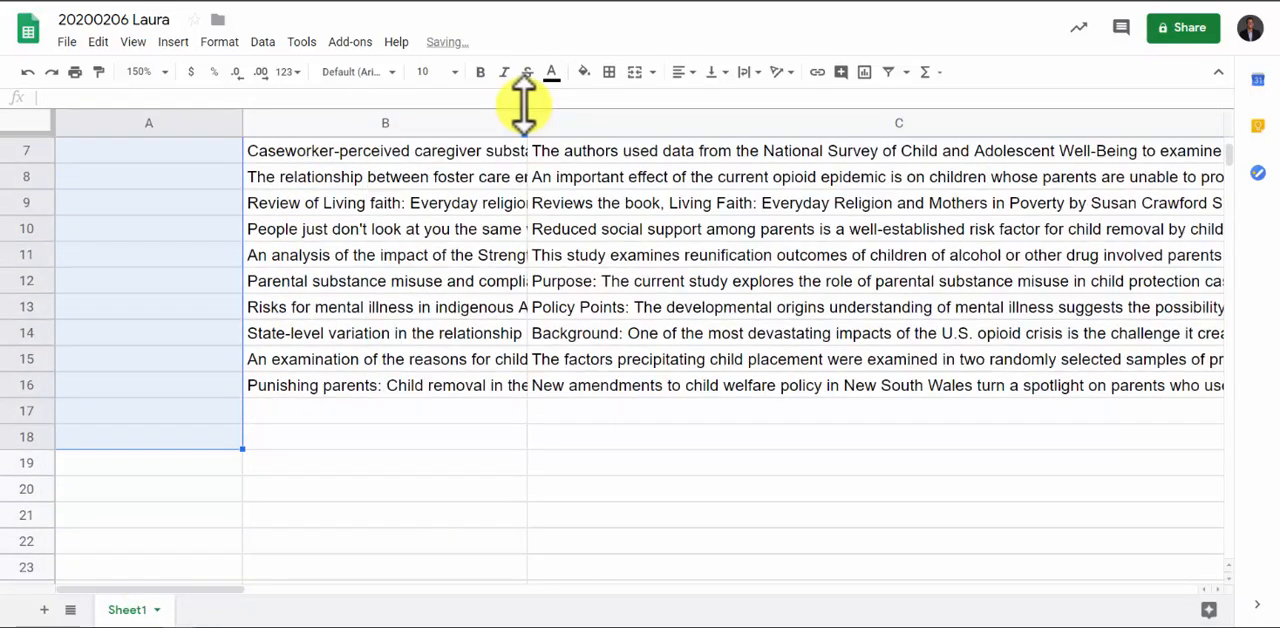
Wrap the text in rows 7 to 16 and align it to the top of the cells
click(20, 150)
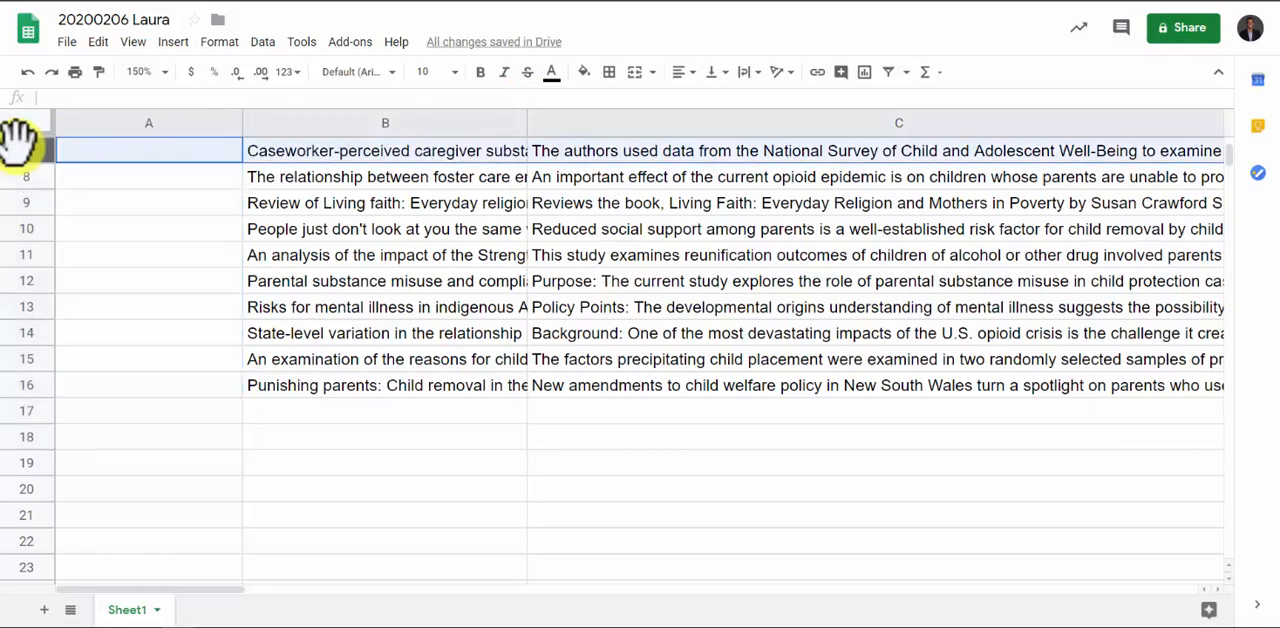
key(shift+Down)
key(shift+Down)
key(shift+Down)
key(shift+Down)
key(shift+Down)
key(shift+Down)
key(shift+Down)
key(shift+Down)
key(shift+Down)
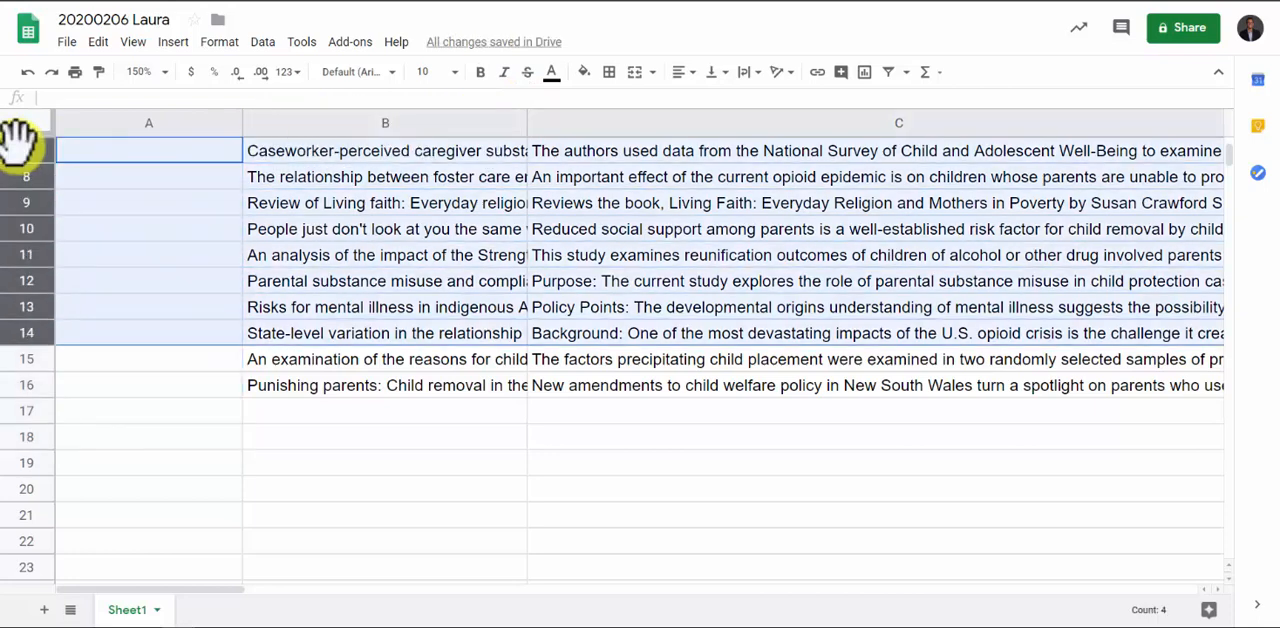
click(777, 100)
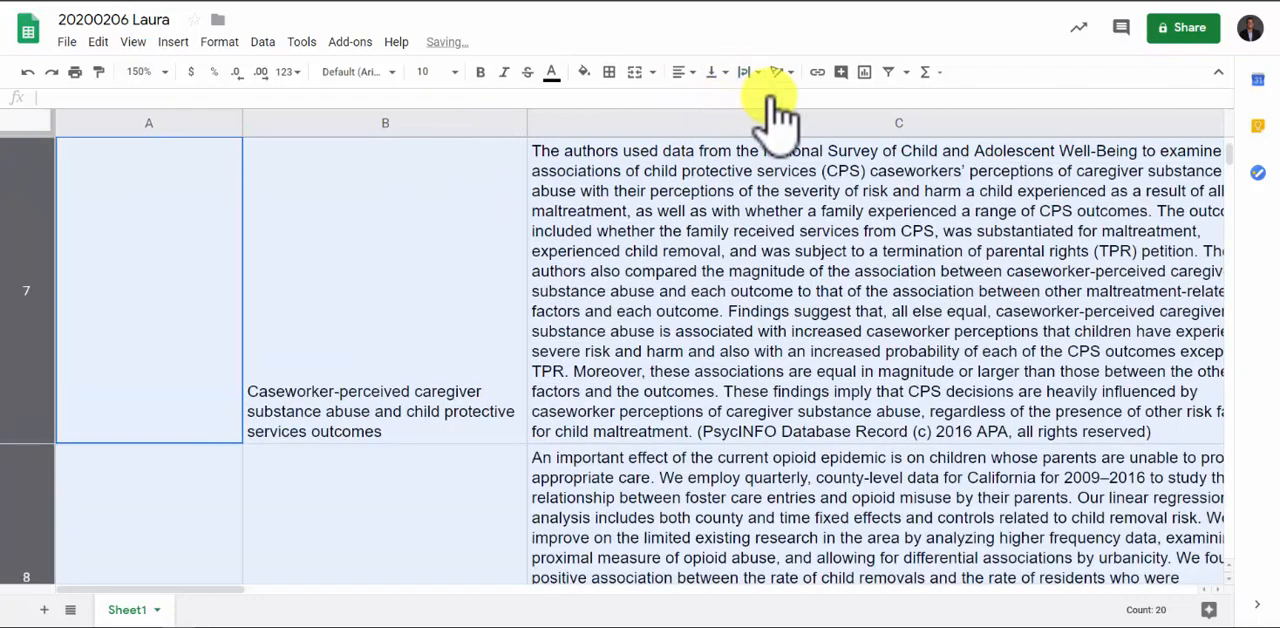
click(716, 72)
click(716, 125)
click(365, 295)
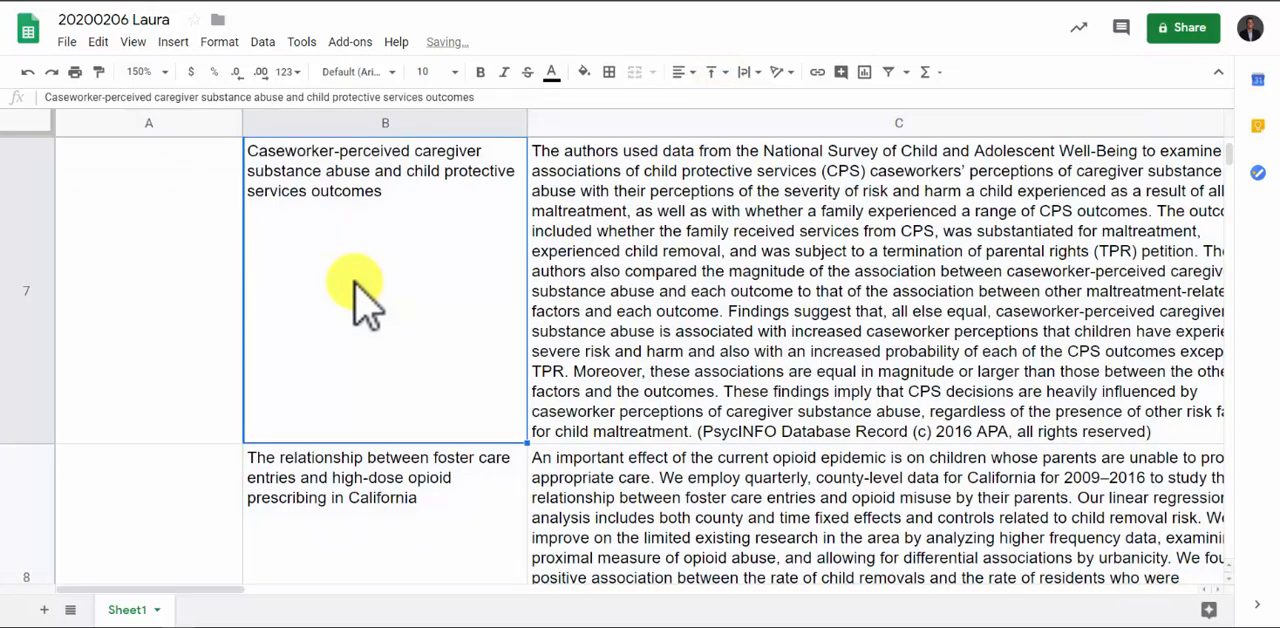
key(Right)
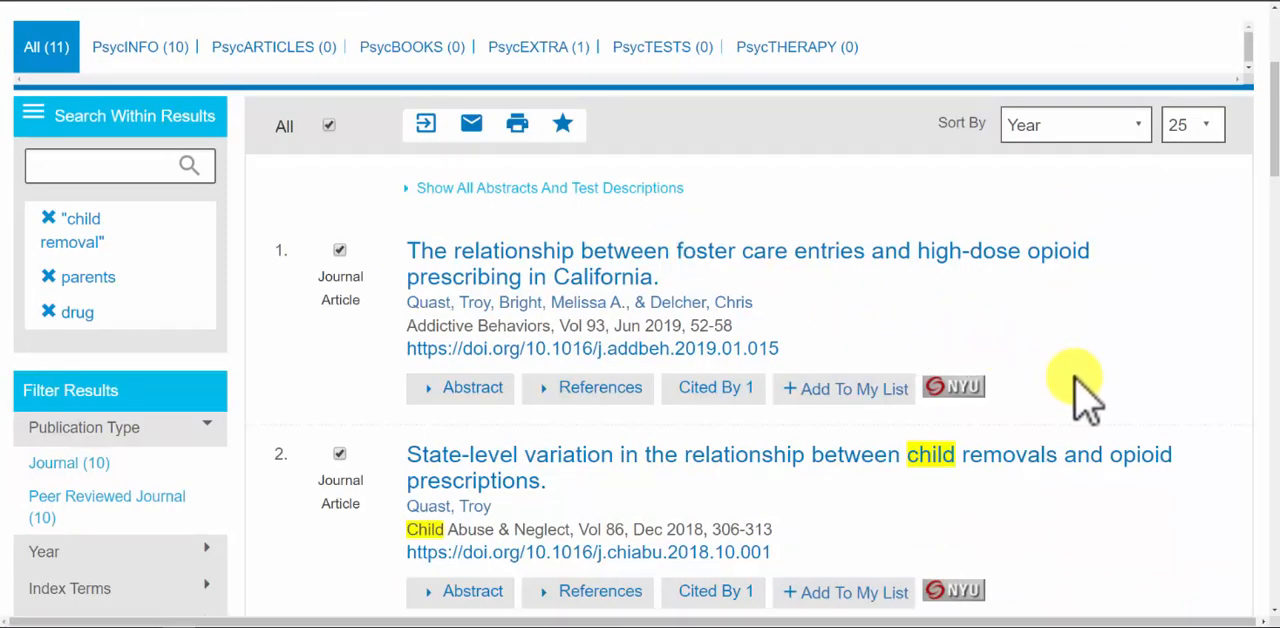
Copy the full title of the PsycNET article "People just don't look at you the same way" and switch to Web of Science
scroll(1085, 395, down, 3)
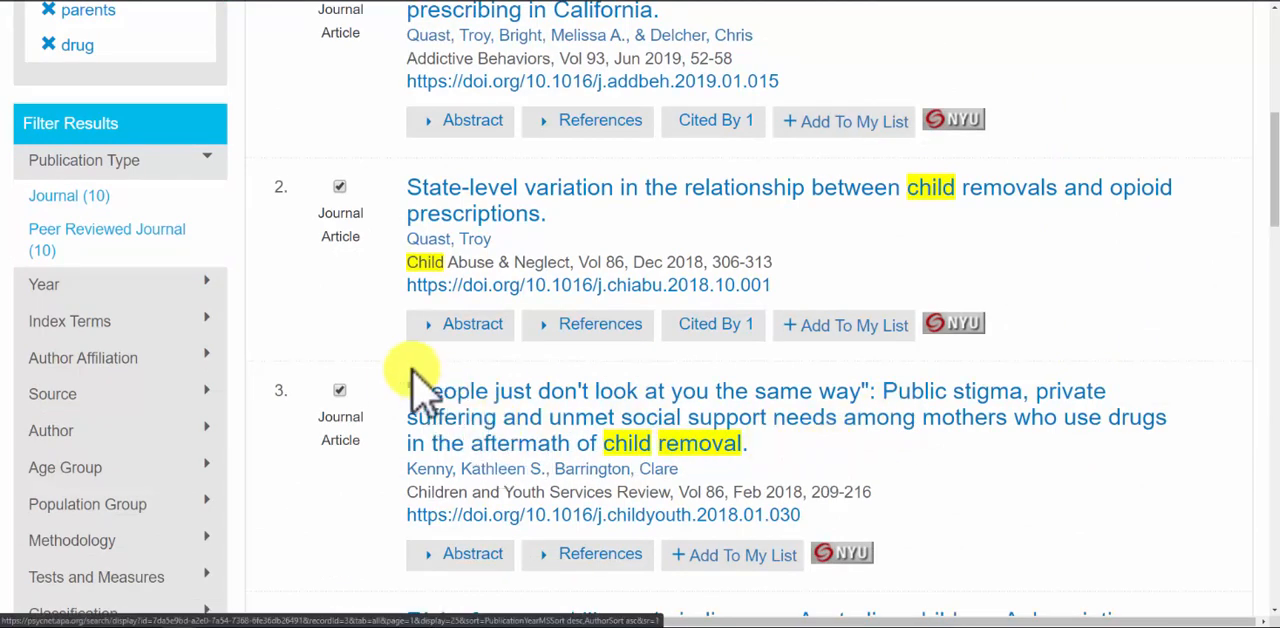
drag(408, 390, 750, 447)
key(ctrl+c)
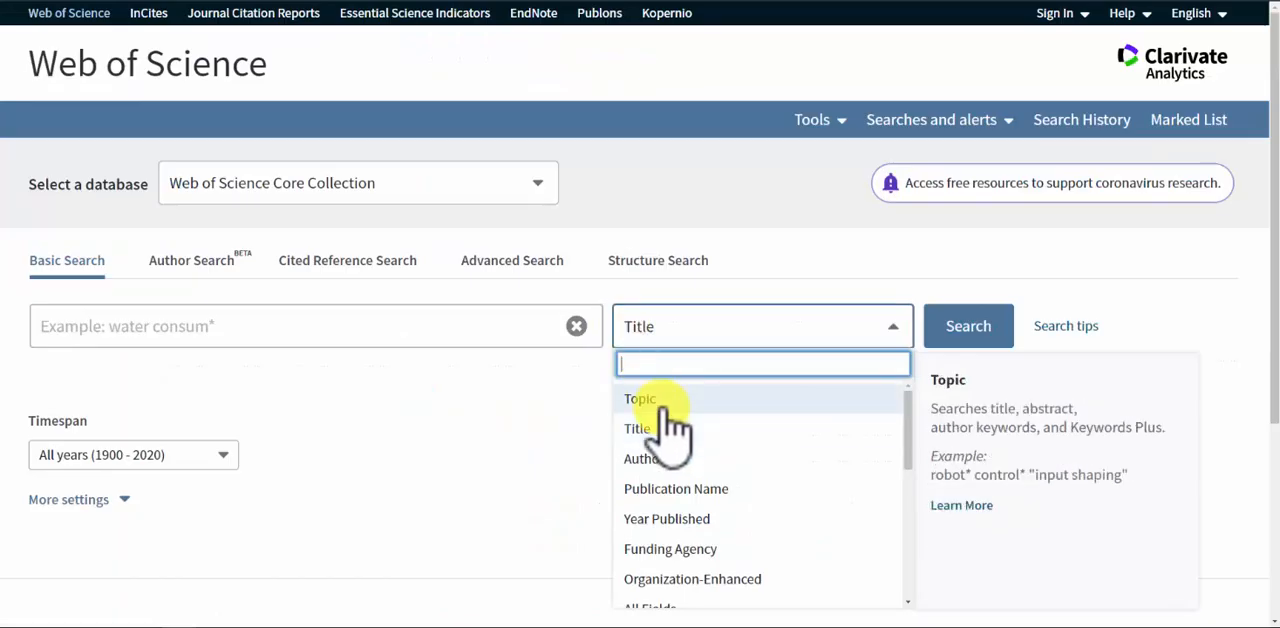
click(662, 405)
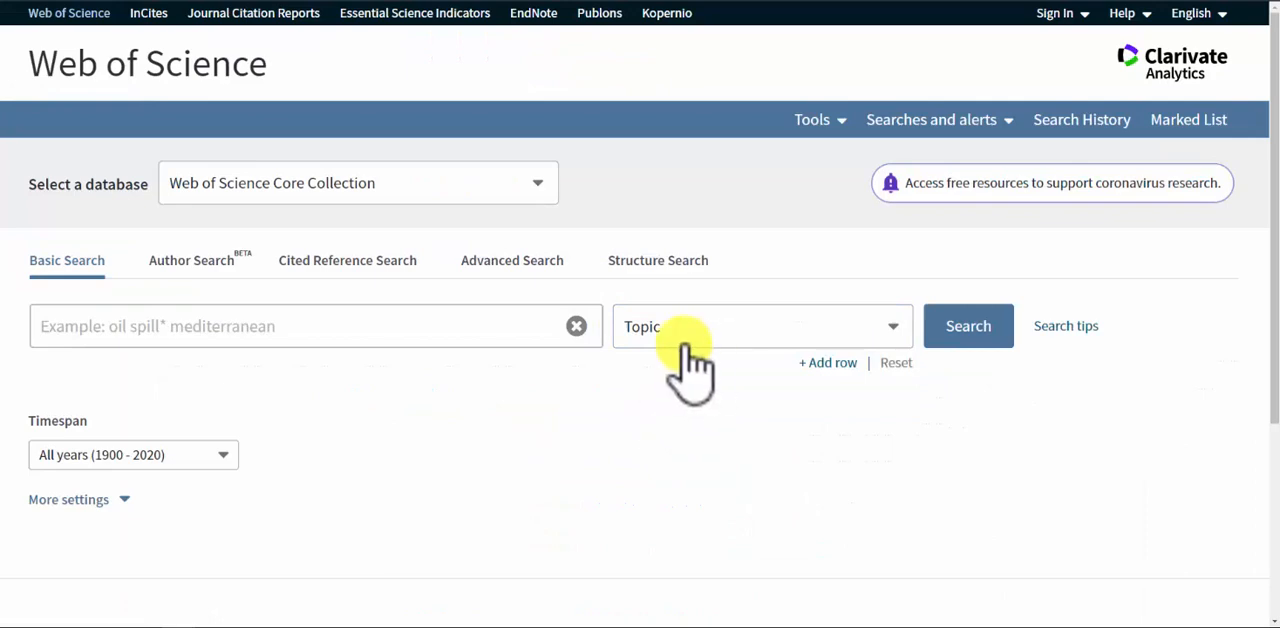
Search the Web of Science Core Collection by Title for the copied article title
click(655, 328)
click(660, 428)
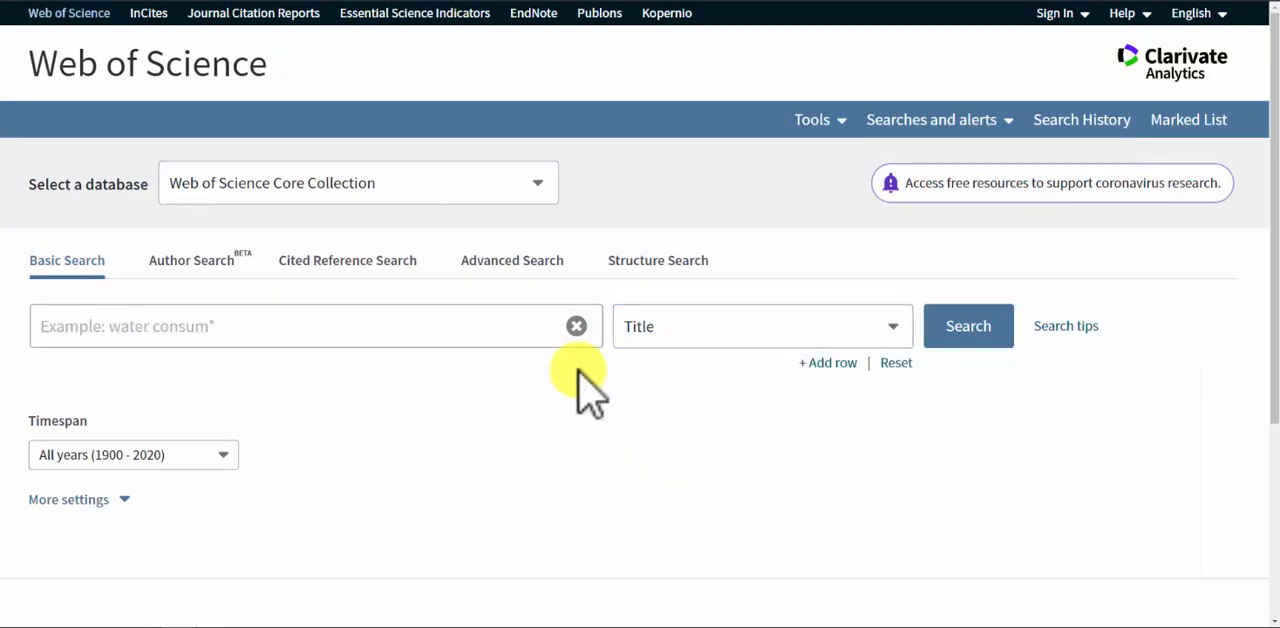
click(485, 330)
key(ctrl+v)
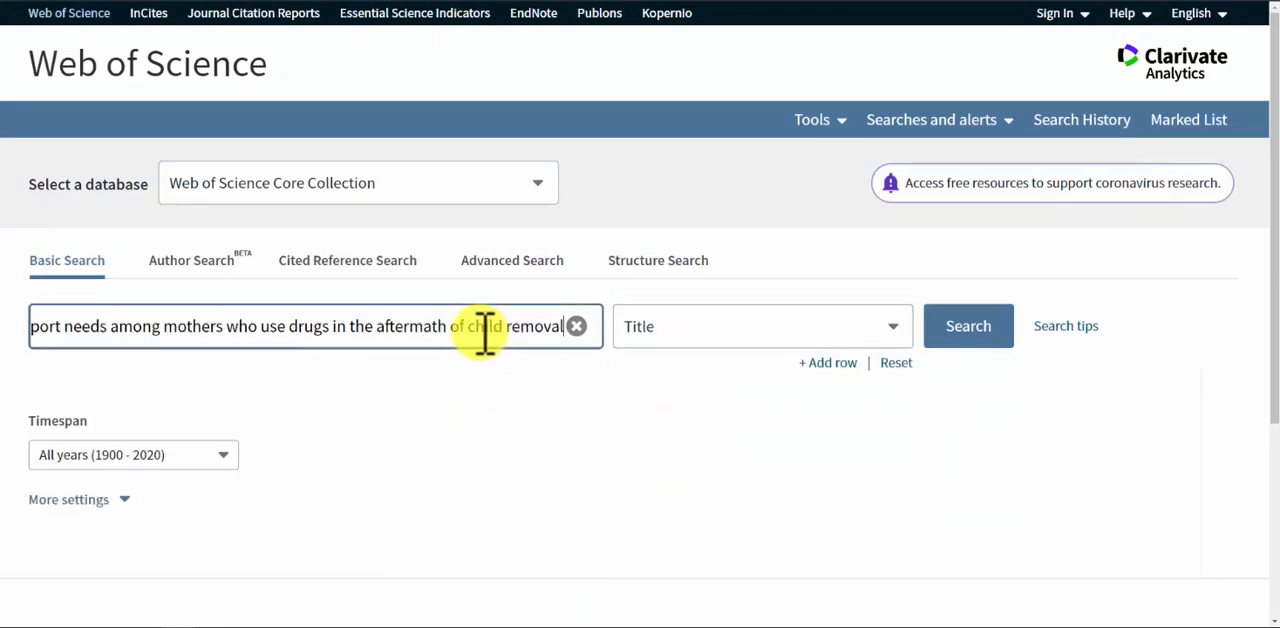
click(986, 340)
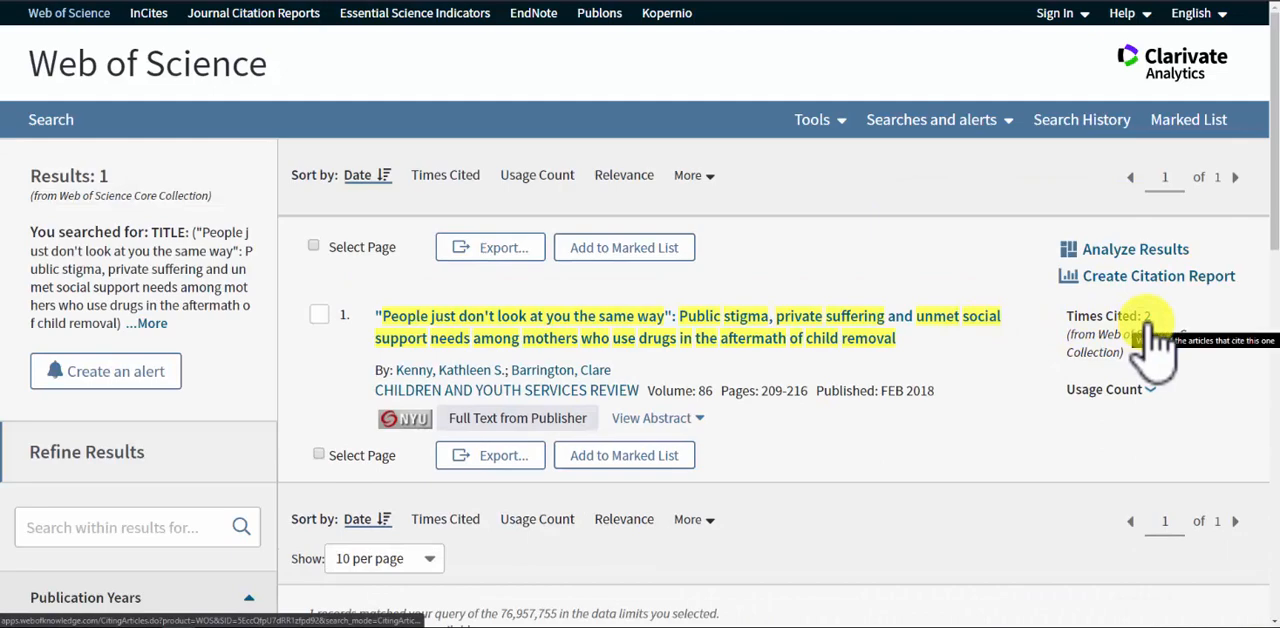
Open the matching article's record, view the articles citing it, and return to the record
click(930, 318)
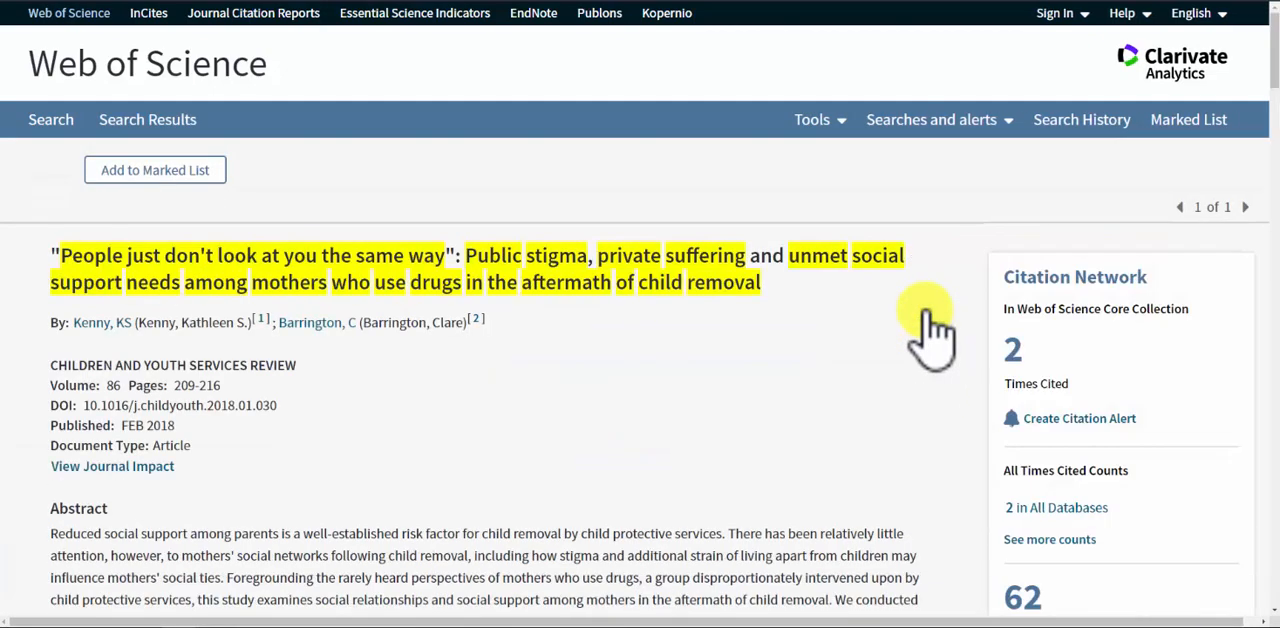
click(1018, 345)
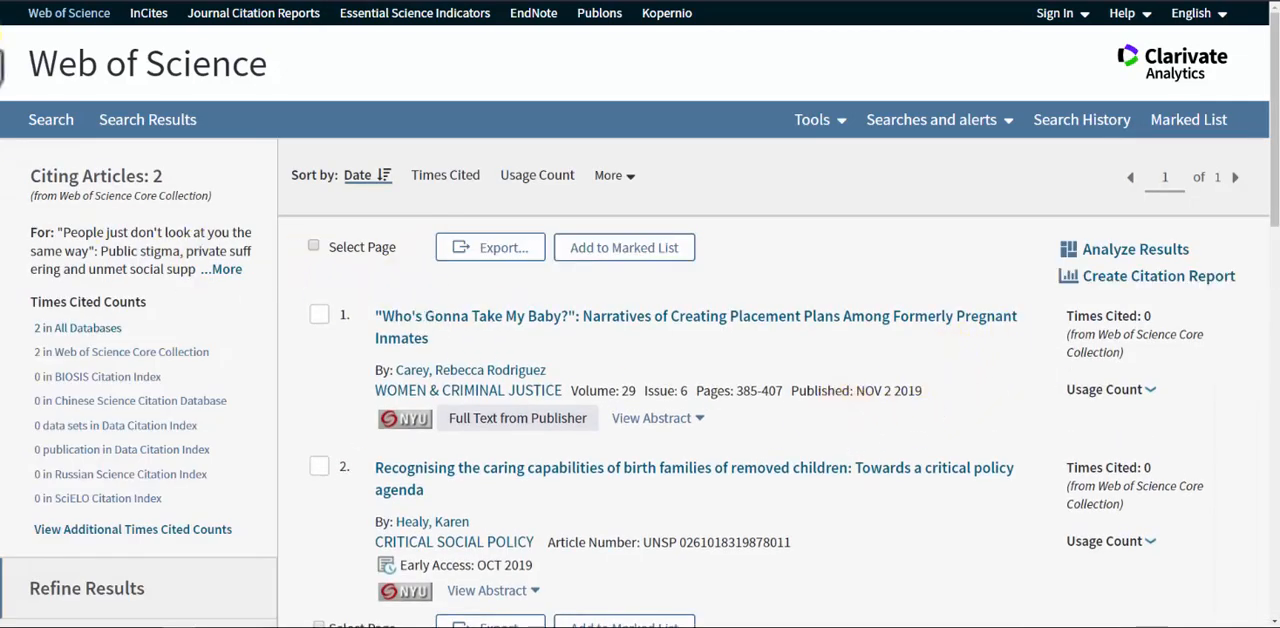
click(14, 2)
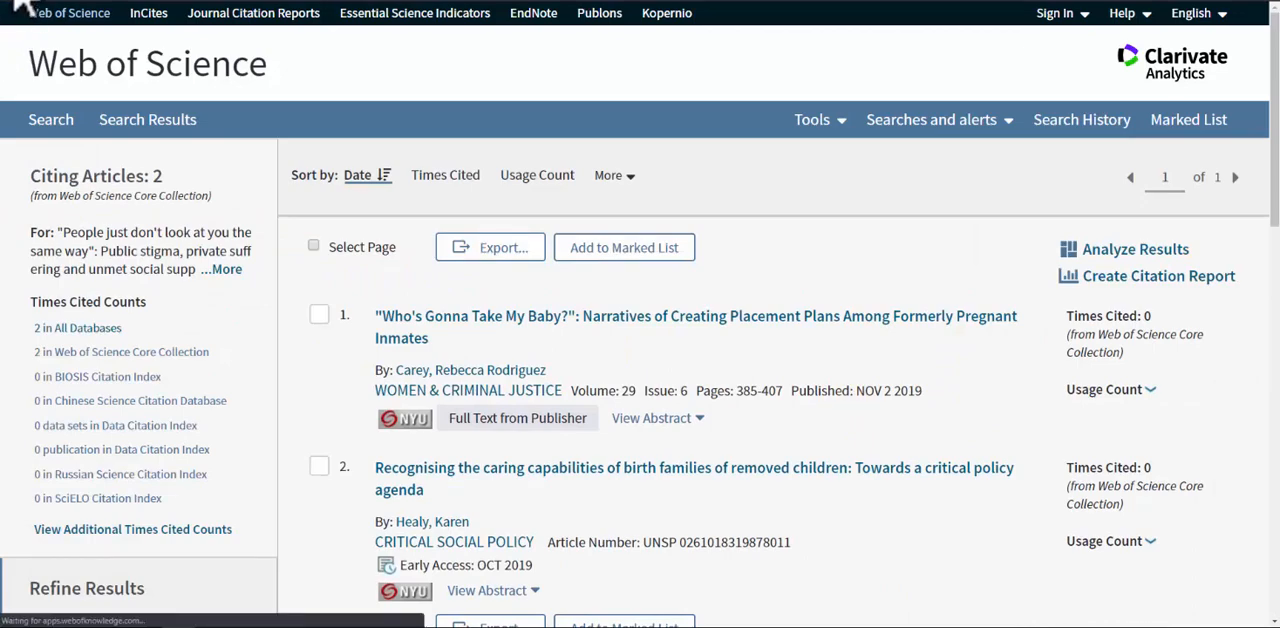
Open the article's cited references and examine the listed works for further sources on parental substance use
scroll(777, 323, down, 3)
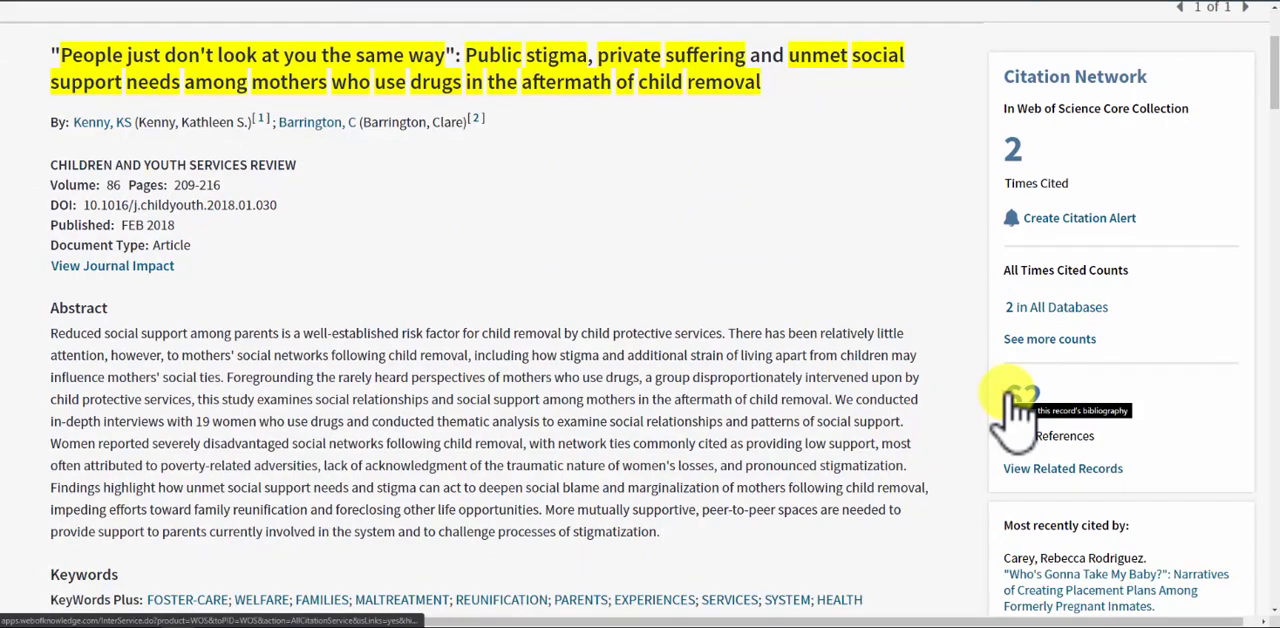
click(1020, 402)
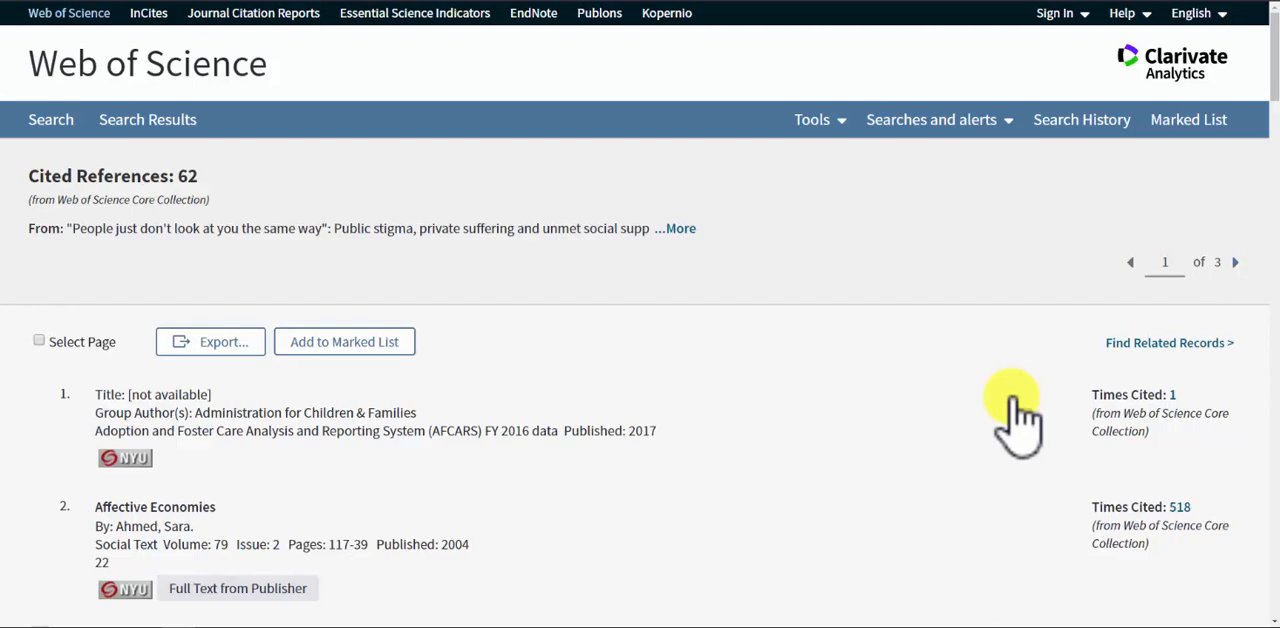
scroll(935, 455, down, 2)
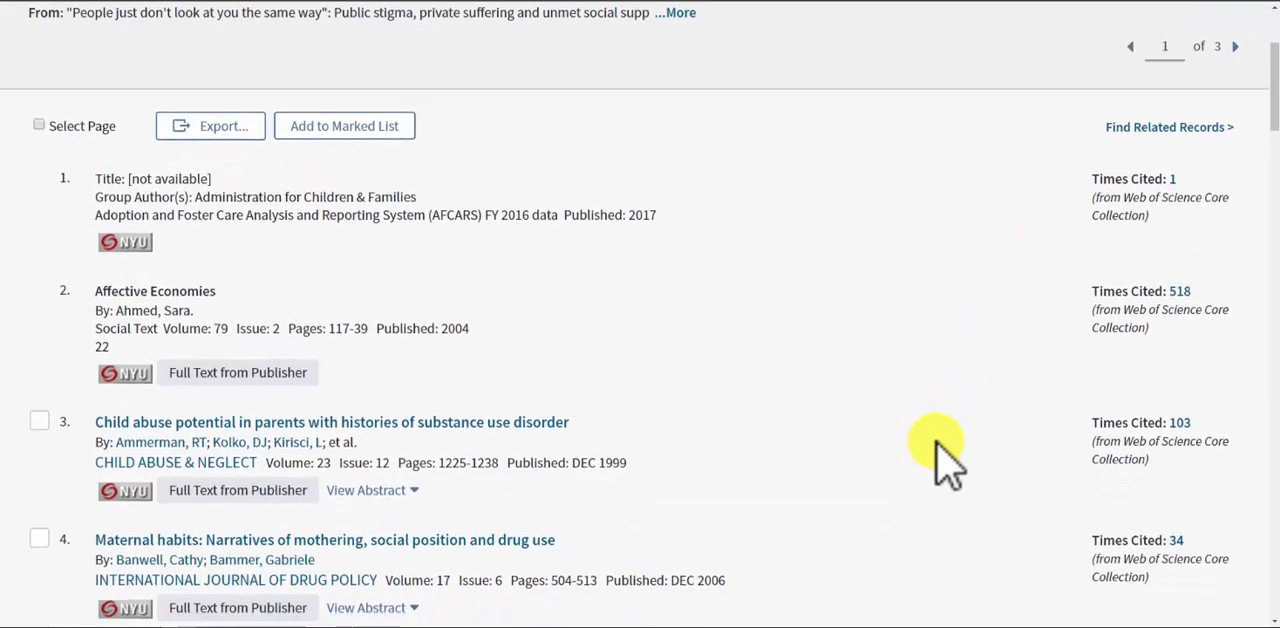
scroll(935, 455, down, 1)
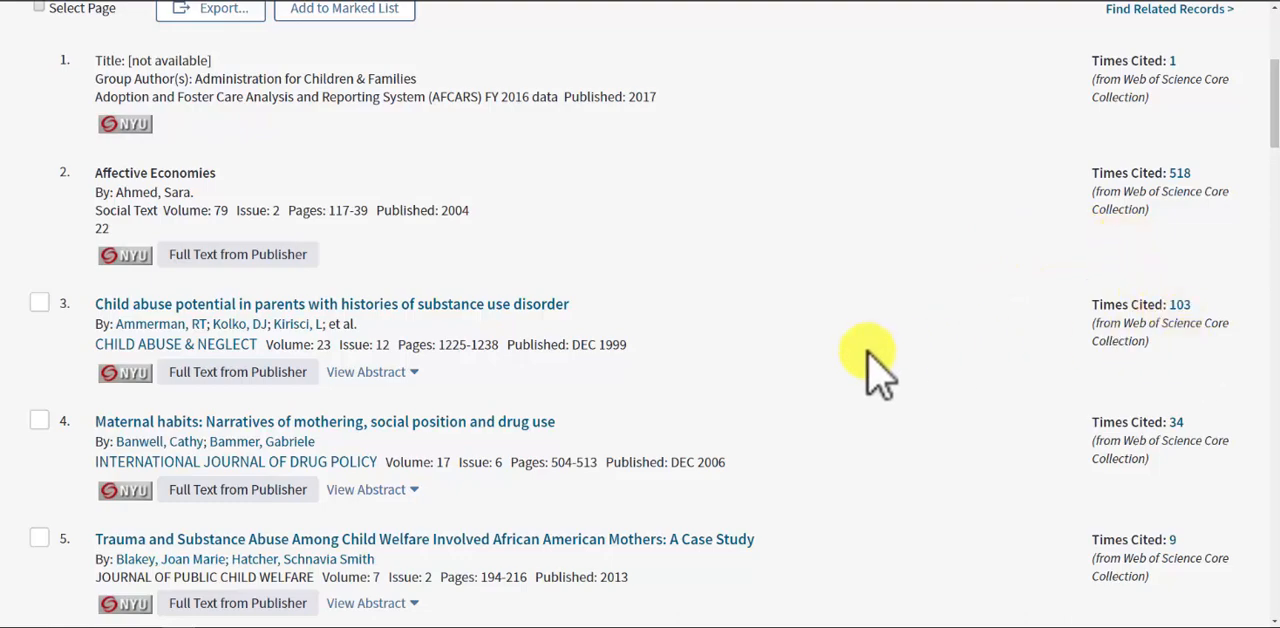
scroll(878, 372, down, 1)
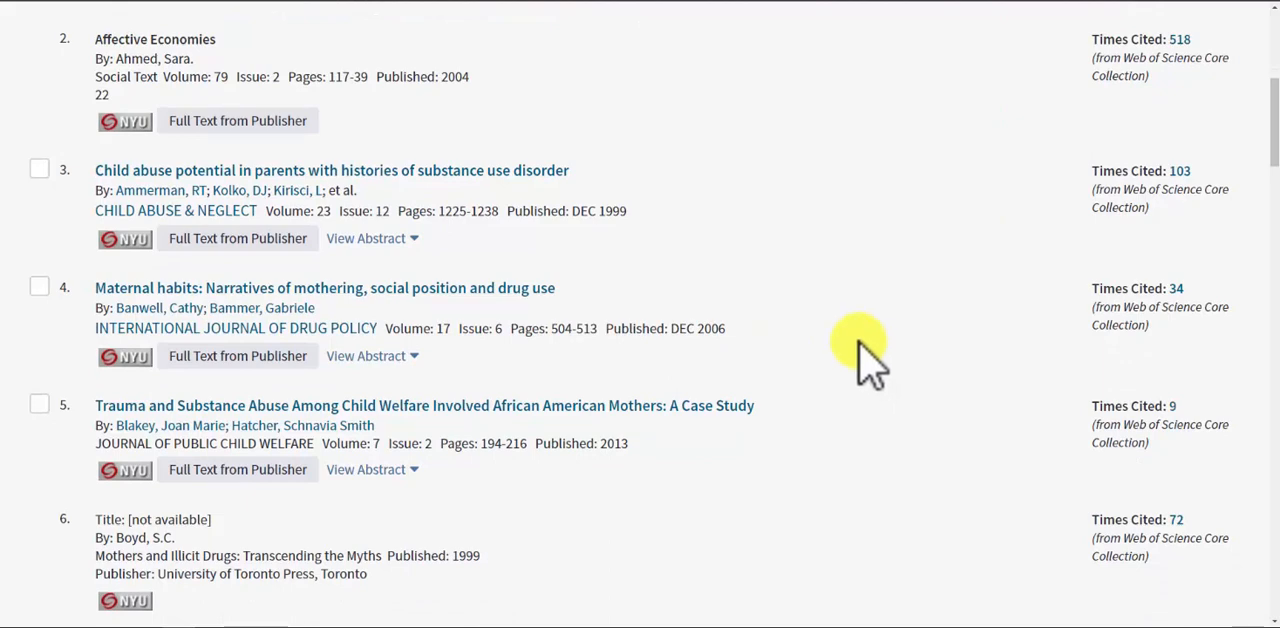
scroll(868, 360, up, 4)
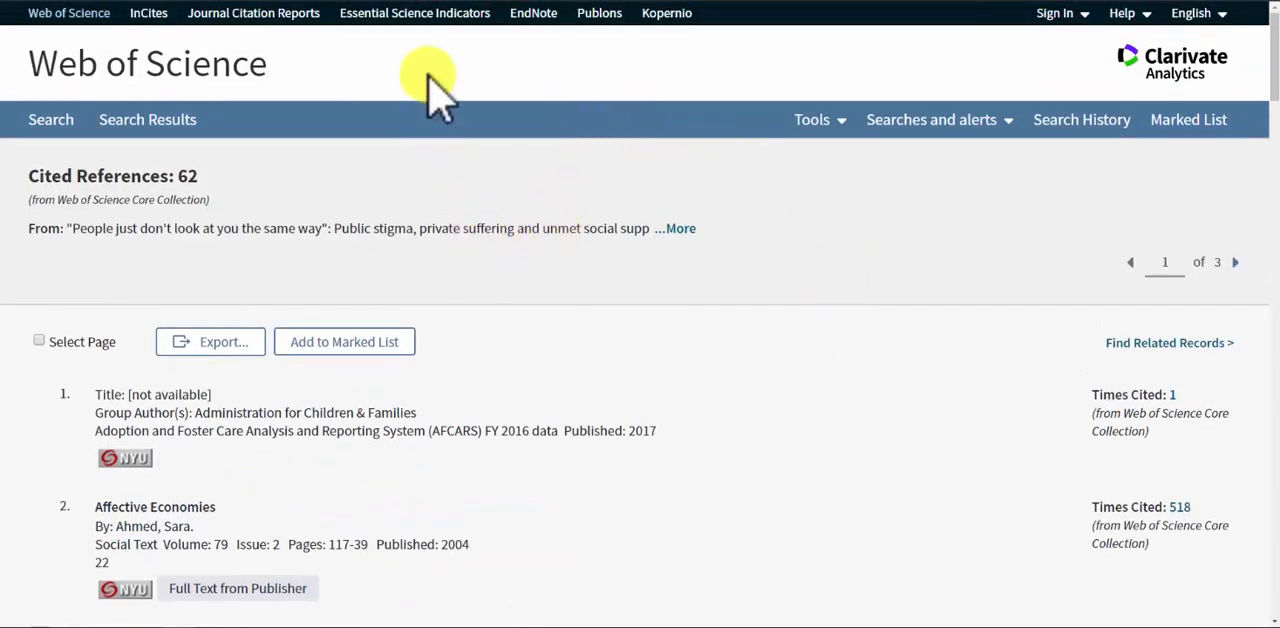